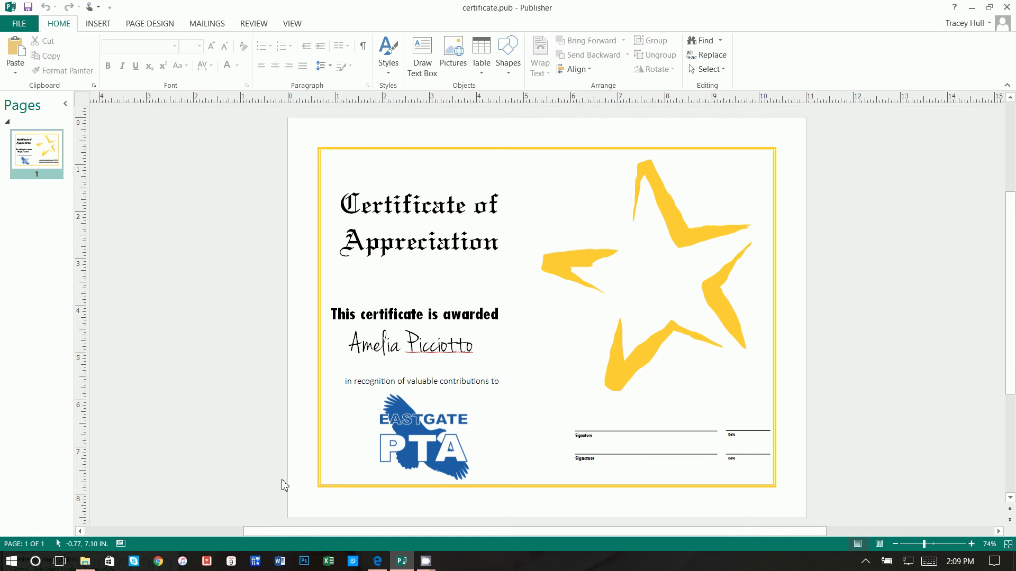
# Scroll through the YouTube channel's tutorial videos in Edge, then minimize the browser
pyautogui.click(378, 563)
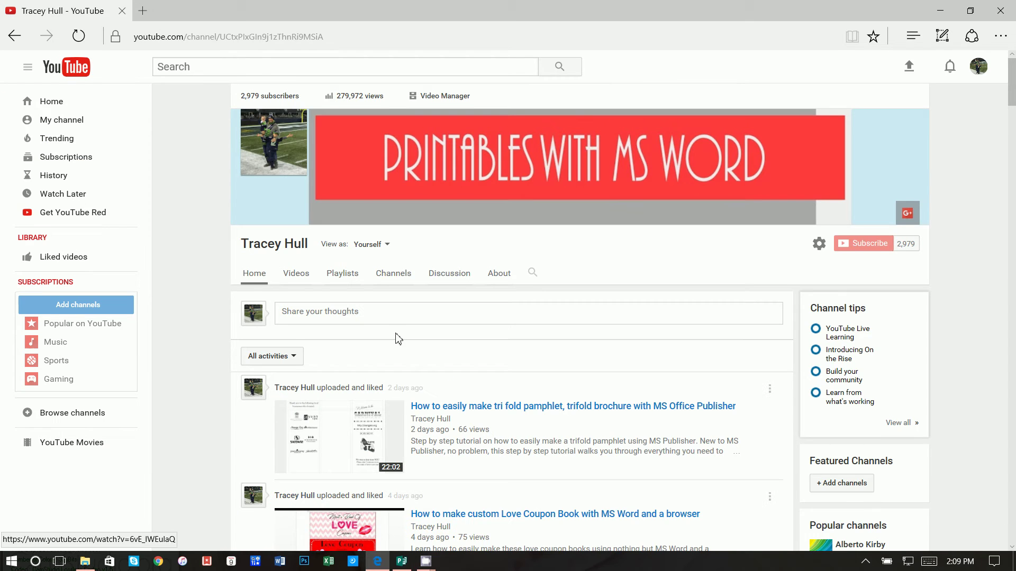
pyautogui.scroll(-6, 527, 390)
pyautogui.scroll(-15, 526, 391)
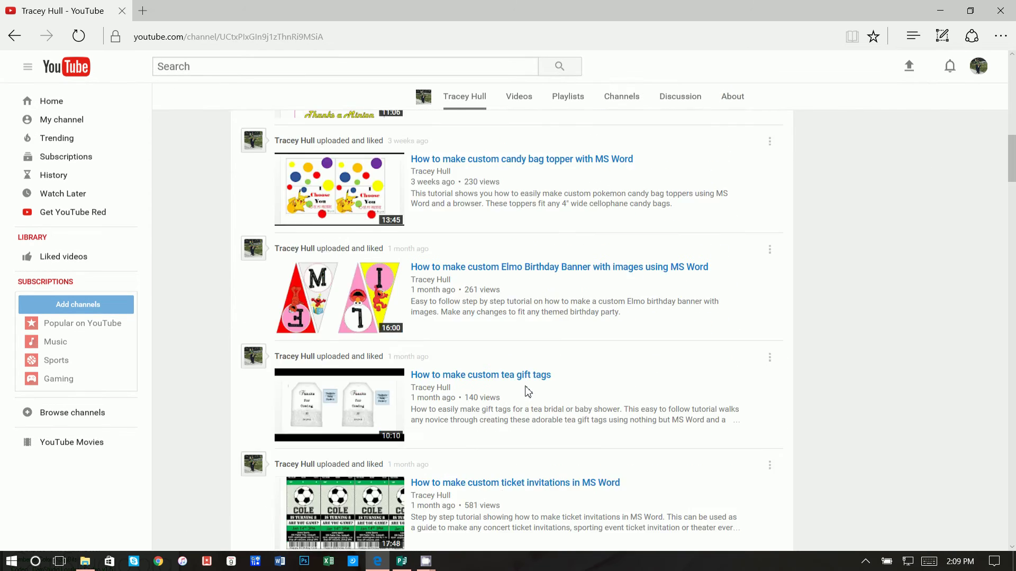
pyautogui.scroll(-15, 527, 393)
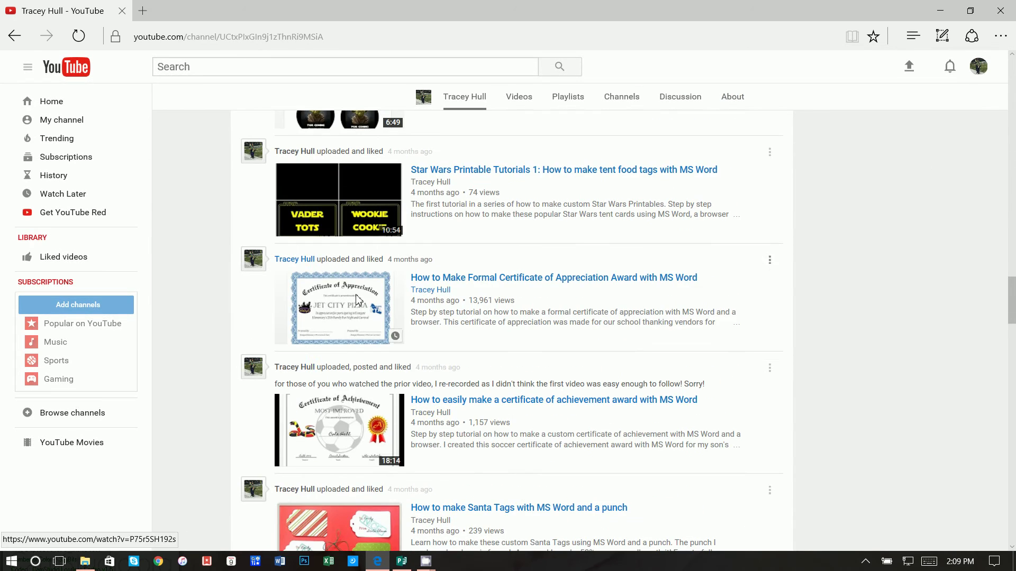
pyautogui.scroll(-2, 462, 417)
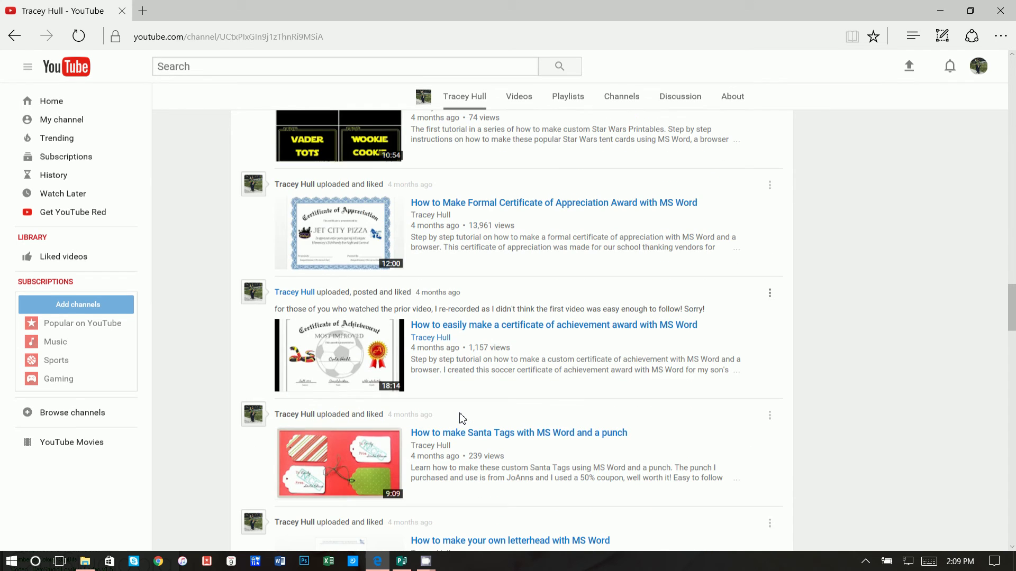
pyautogui.scroll(-5, 383, 391)
pyautogui.scroll(-7, 383, 390)
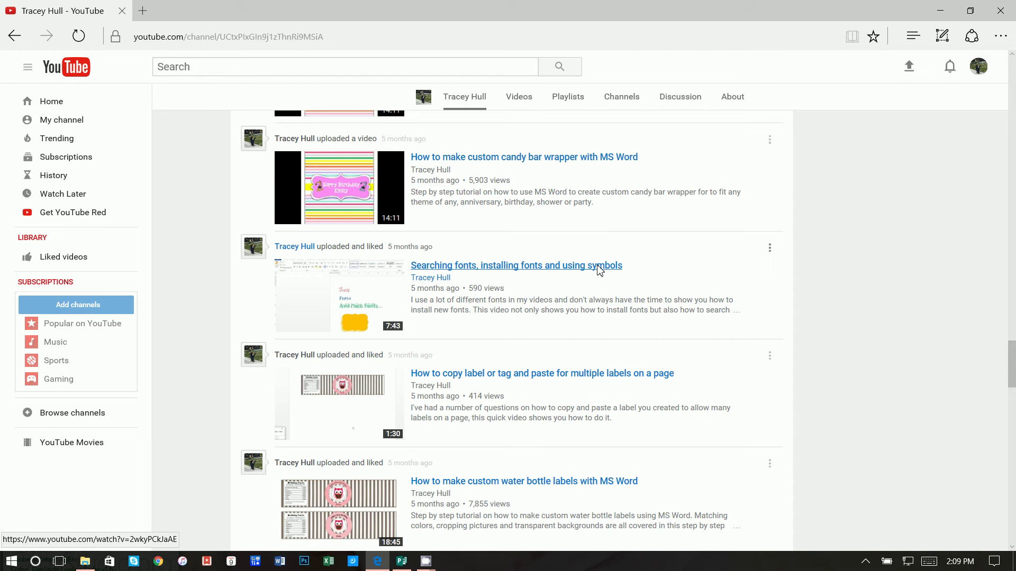
pyautogui.click(940, 11)
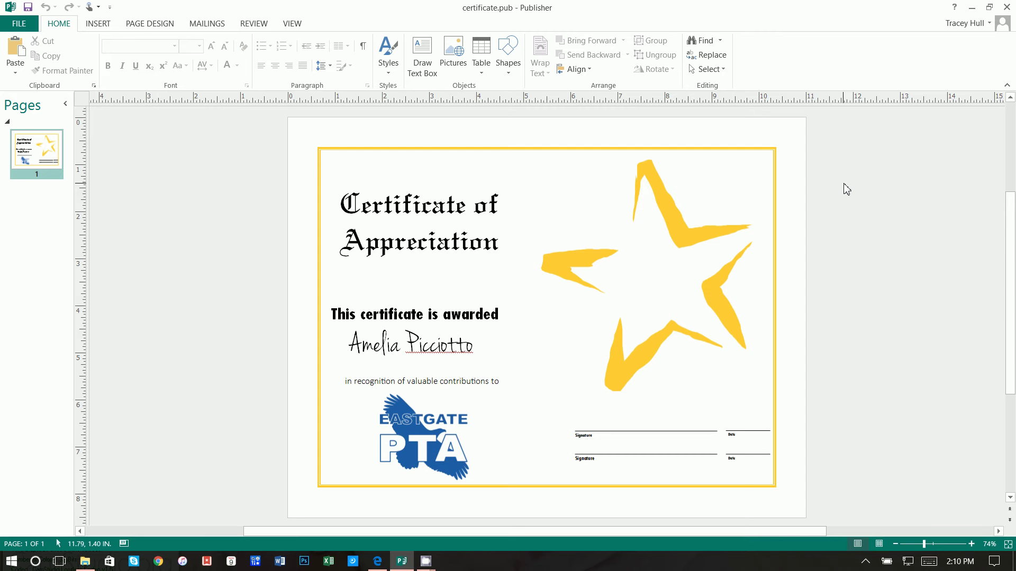
# Create a new blank 11 x 8.5 landscape publication, Publication8, and go to Page Design
pyautogui.click(19, 23)
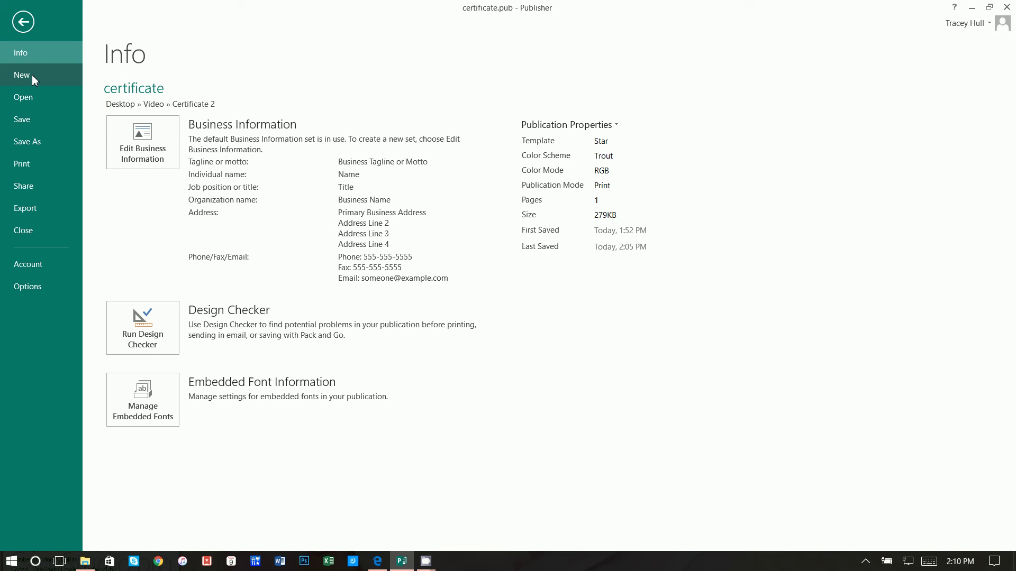
pyautogui.click(32, 77)
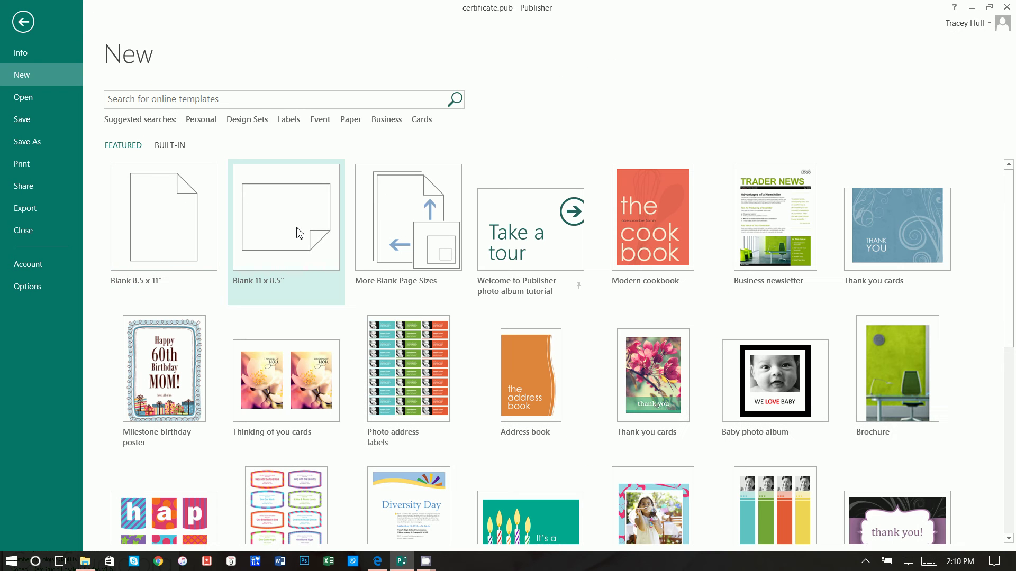
pyautogui.click(288, 235)
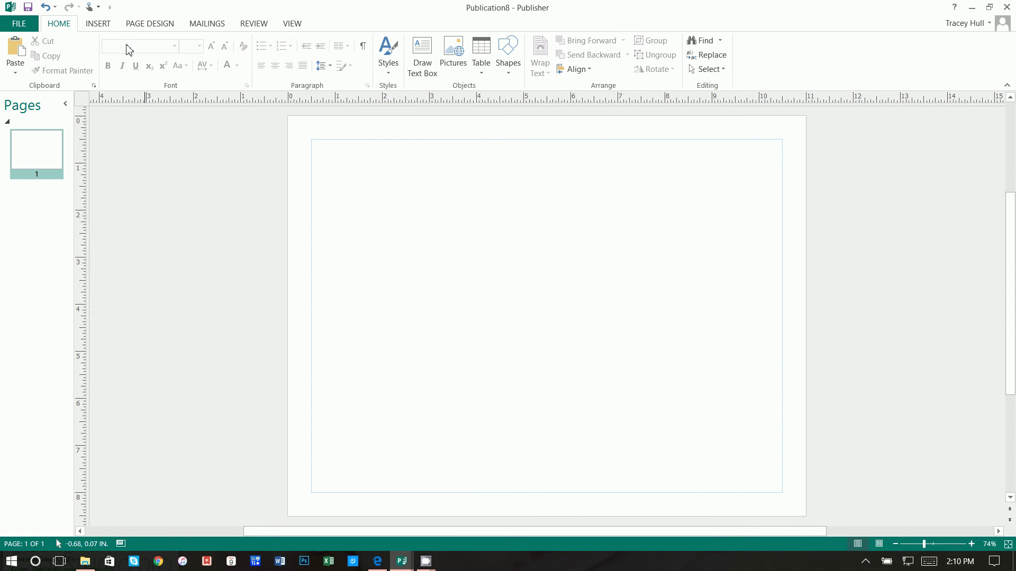
pyautogui.click(149, 24)
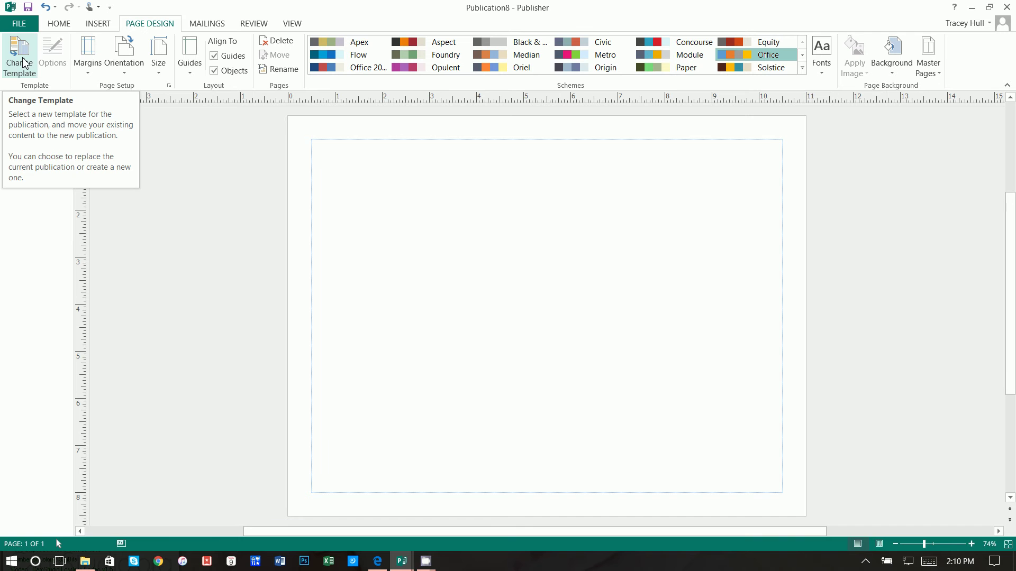
# In Change Template, browse Award Certificates and pick the Star certificate template
pyautogui.click(24, 63)
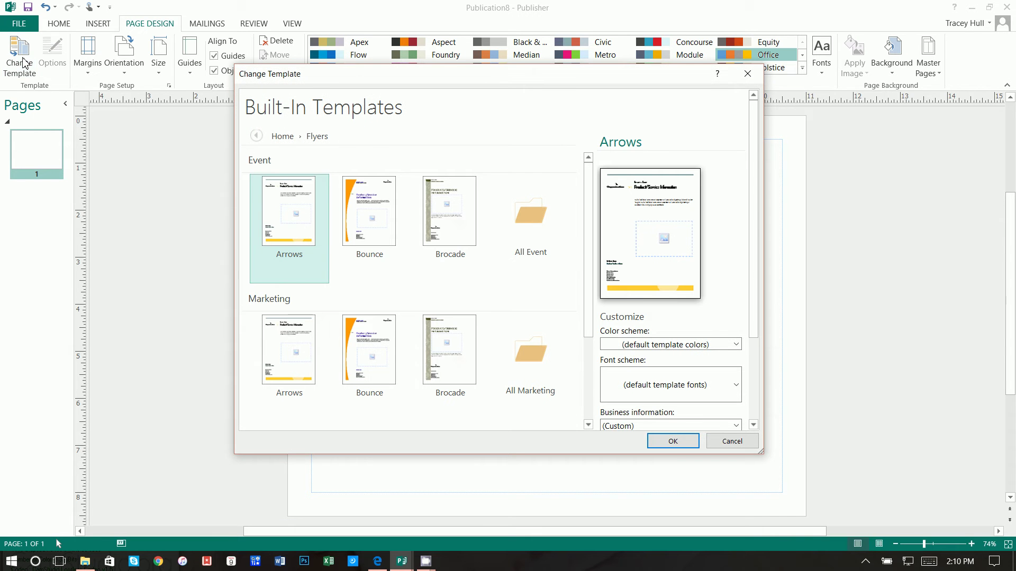
pyautogui.click(283, 136)
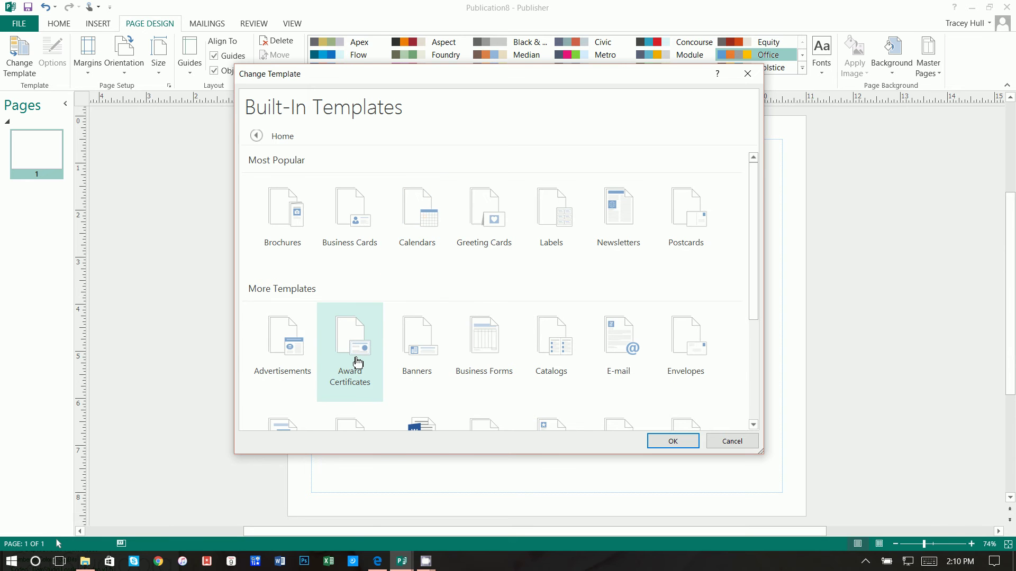
pyautogui.scroll(-3, 354, 363)
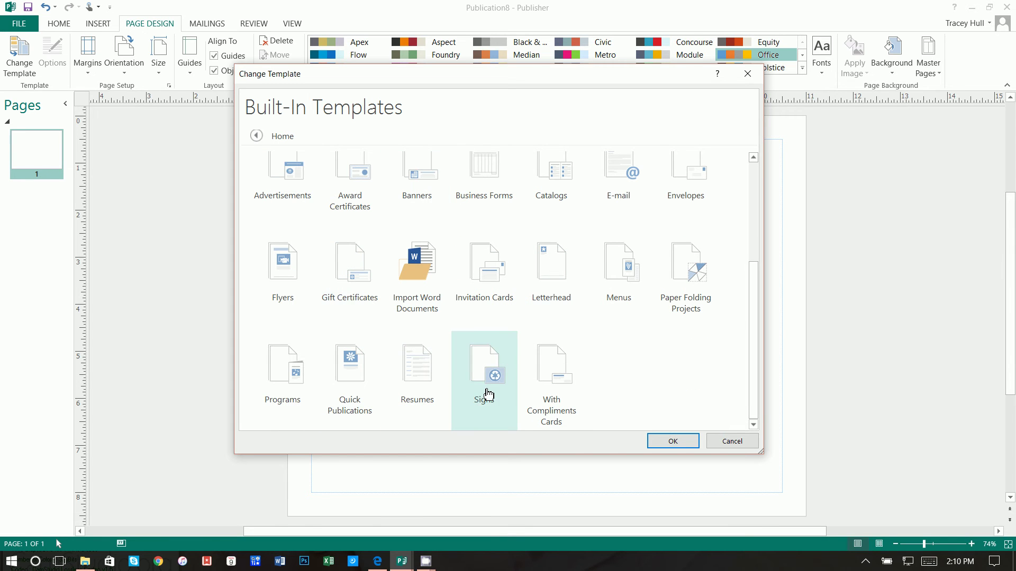
pyautogui.scroll(2, 486, 392)
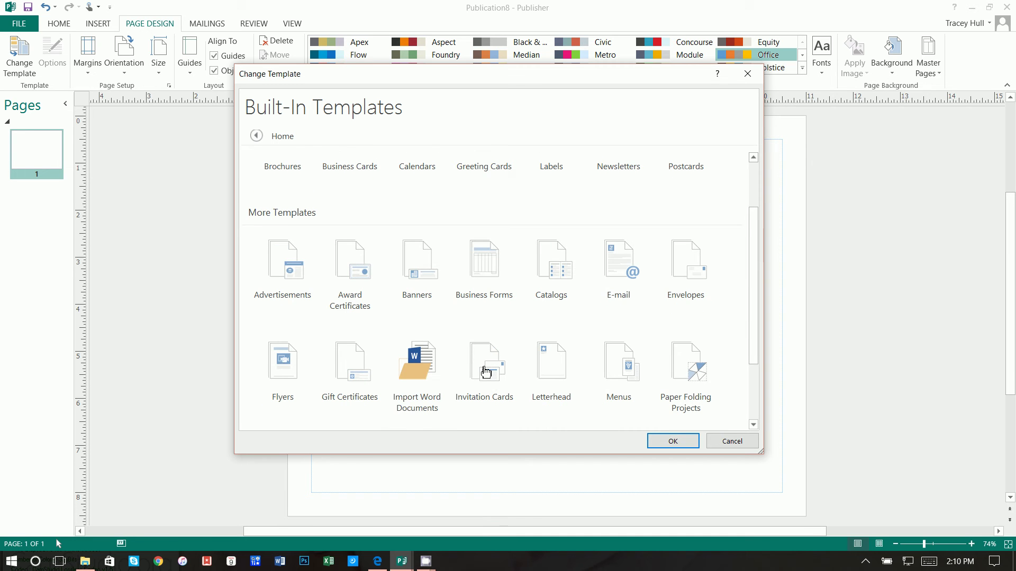
pyautogui.click(347, 290)
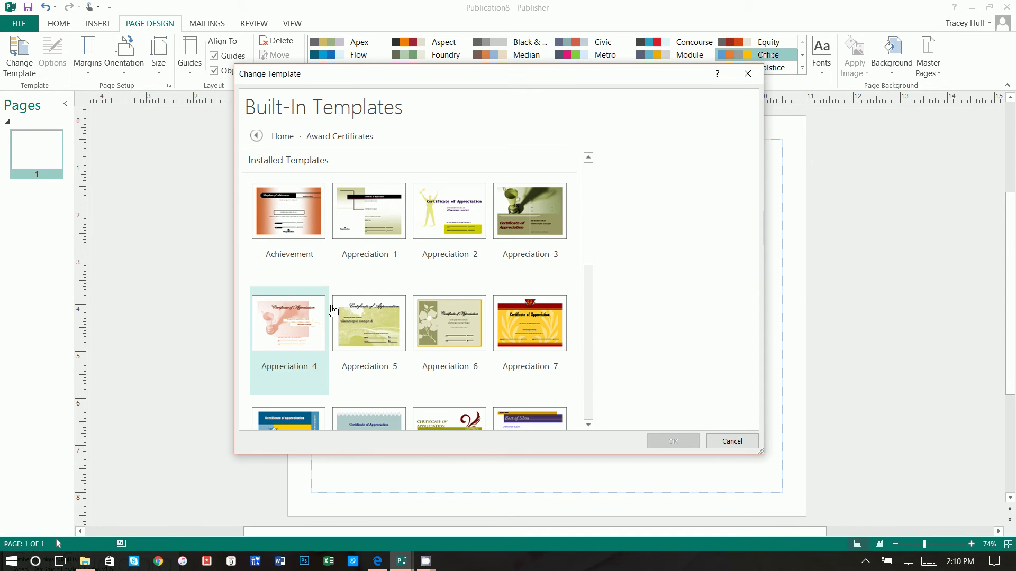
pyautogui.scroll(-2, 451, 269)
pyautogui.scroll(-2, 463, 272)
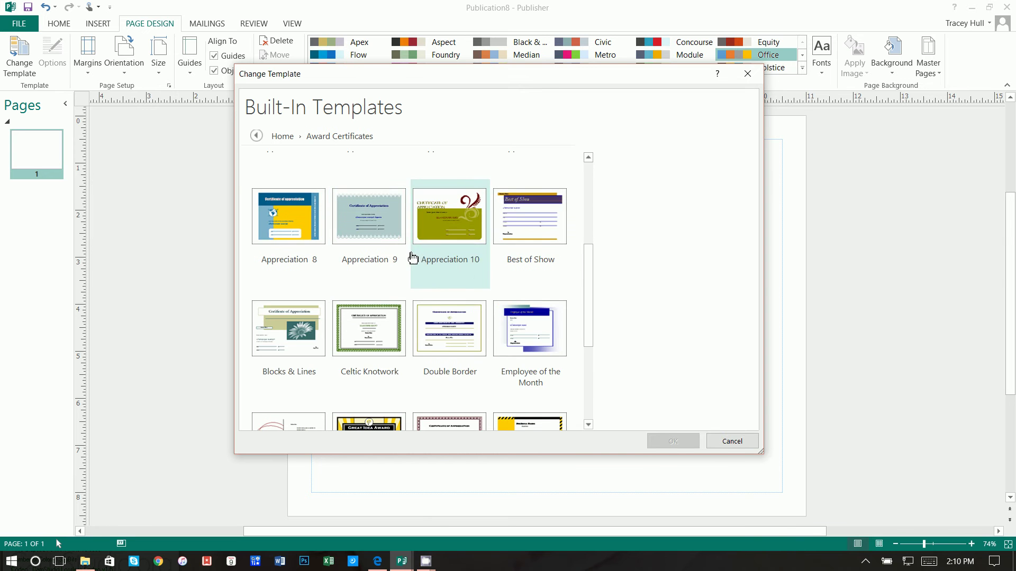
pyautogui.scroll(-2, 449, 346)
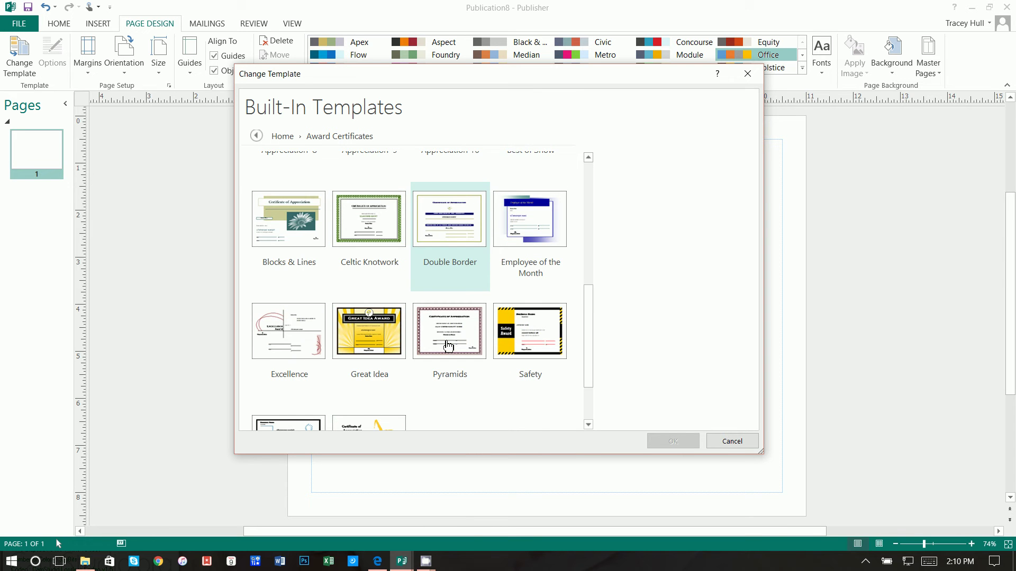
pyautogui.scroll(-2, 448, 346)
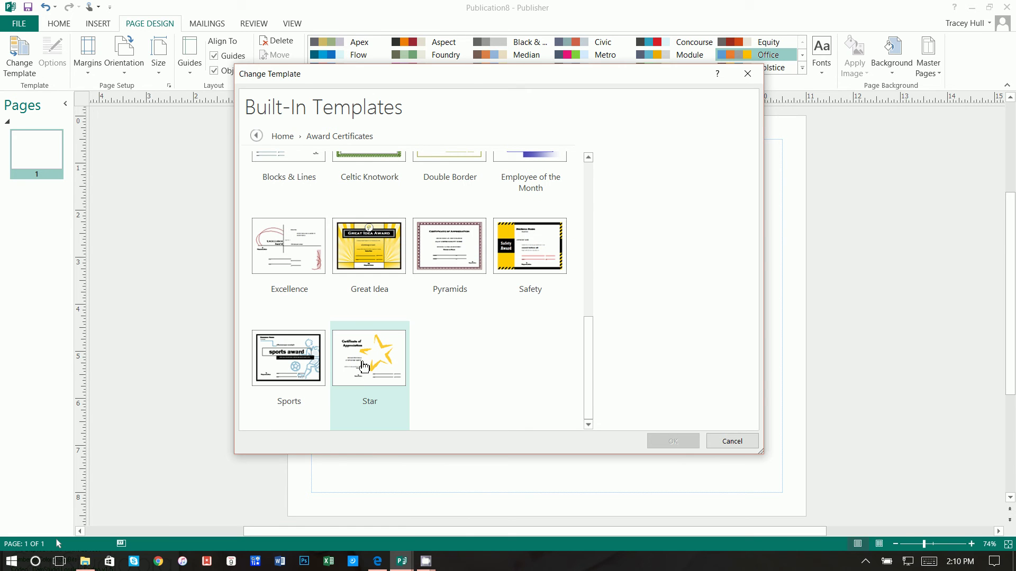
pyautogui.click(364, 367)
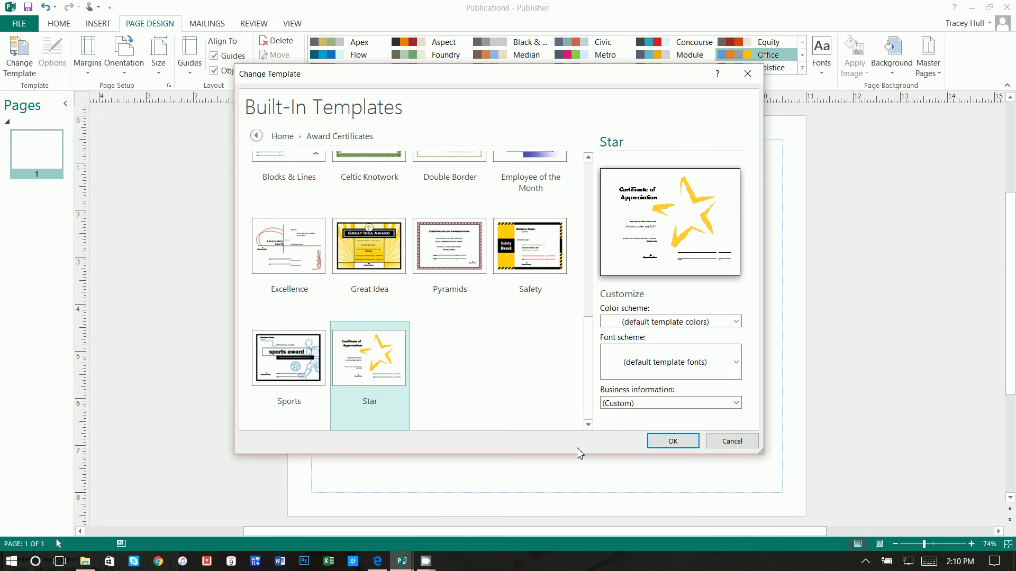
# Choose the Bluebird colour scheme and keep the template's default font scheme
pyautogui.click(713, 327)
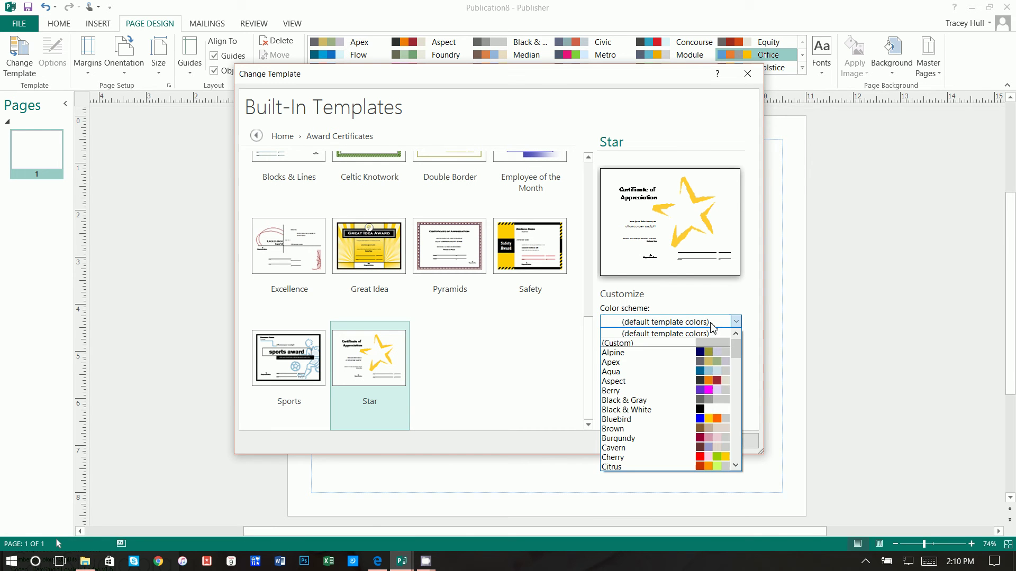
pyautogui.click(716, 352)
pyautogui.click(715, 327)
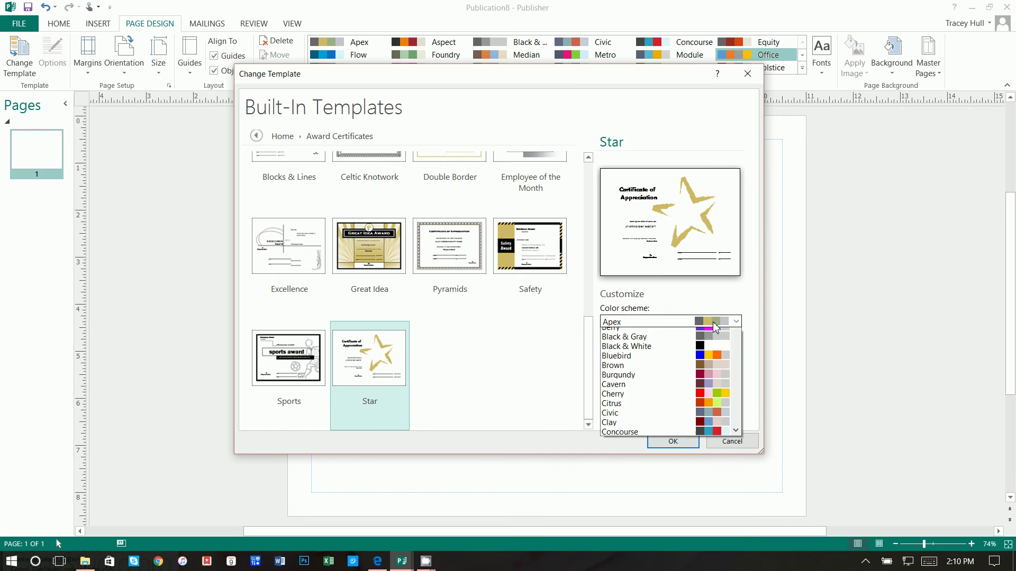
pyautogui.click(716, 387)
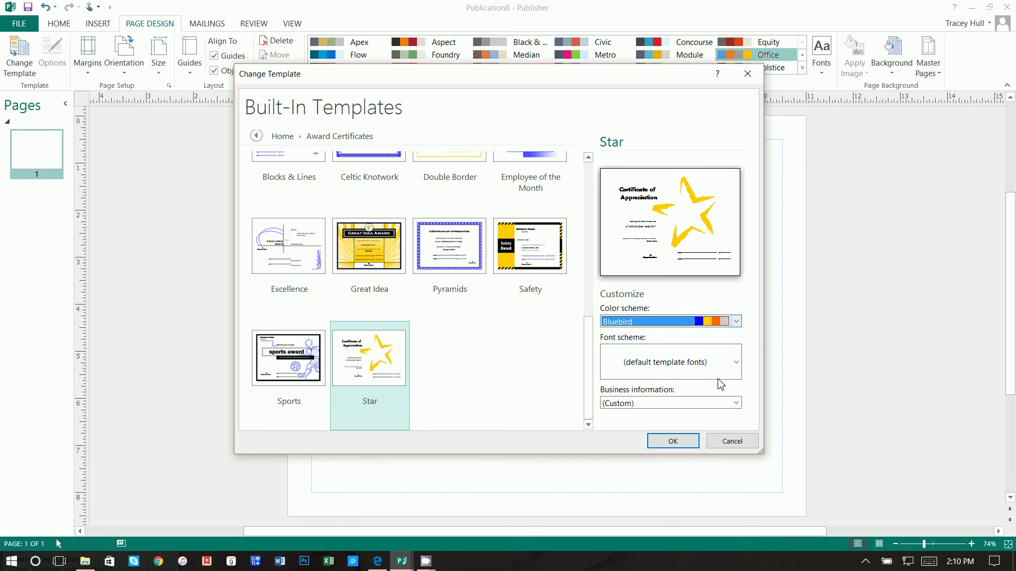
pyautogui.click(715, 325)
pyautogui.click(709, 330)
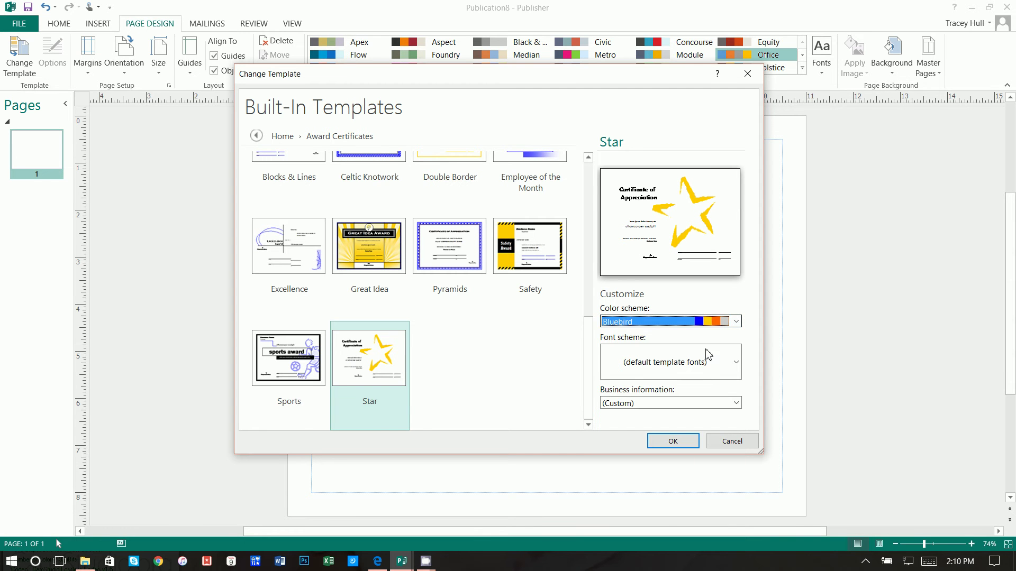
pyautogui.click(686, 360)
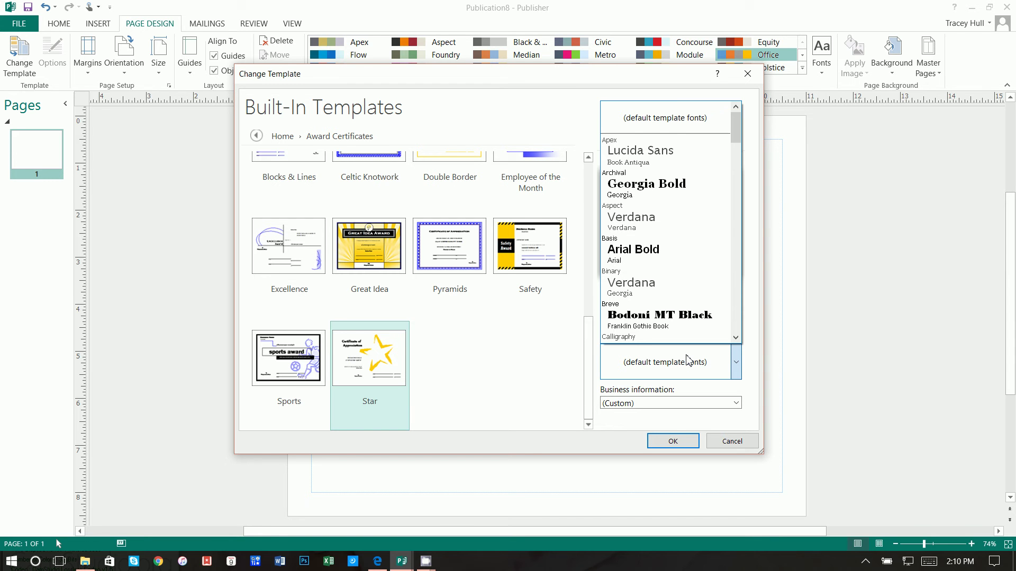
pyautogui.scroll(-6, 688, 362)
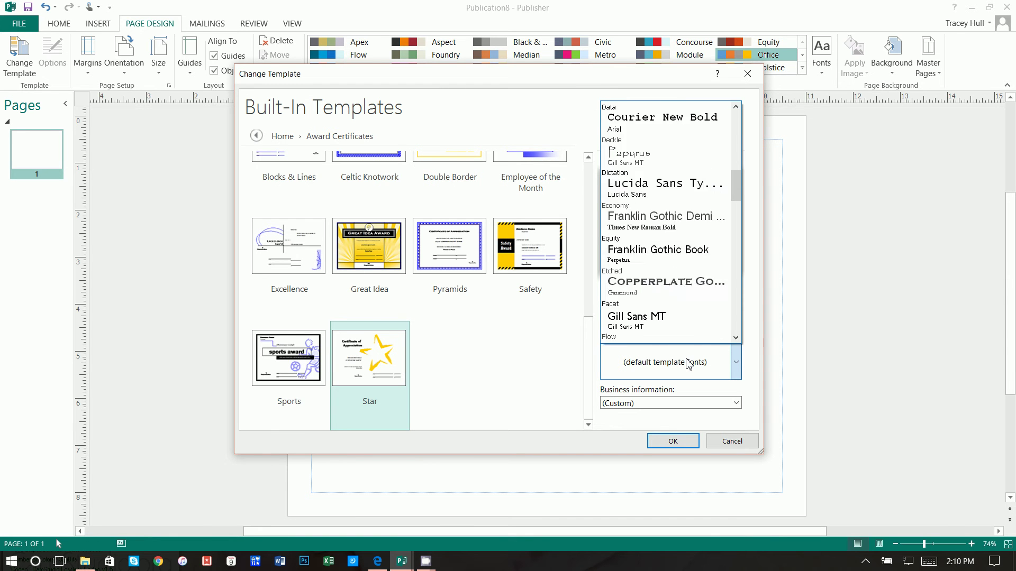
pyautogui.scroll(-10, 688, 363)
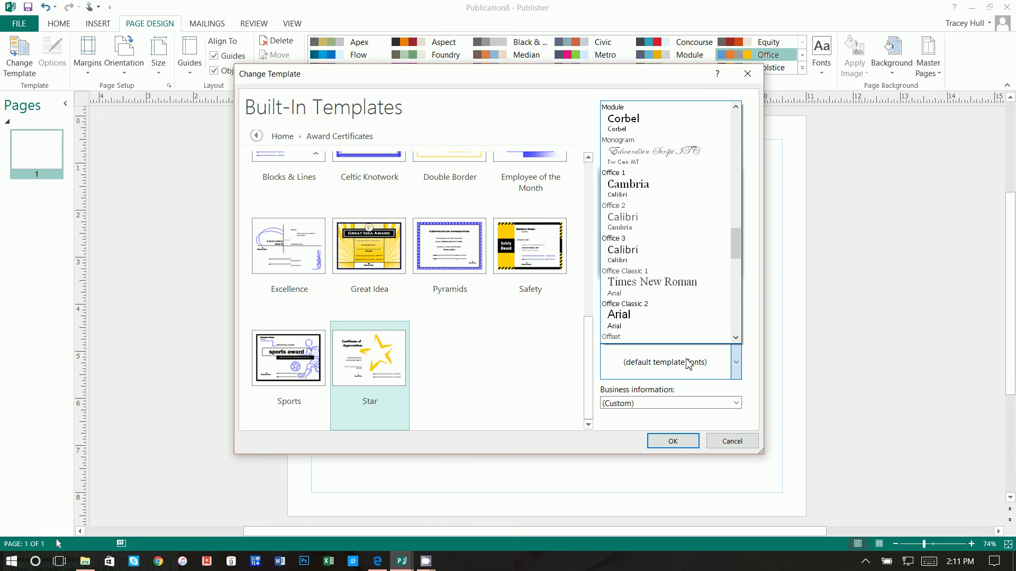
pyautogui.click(688, 363)
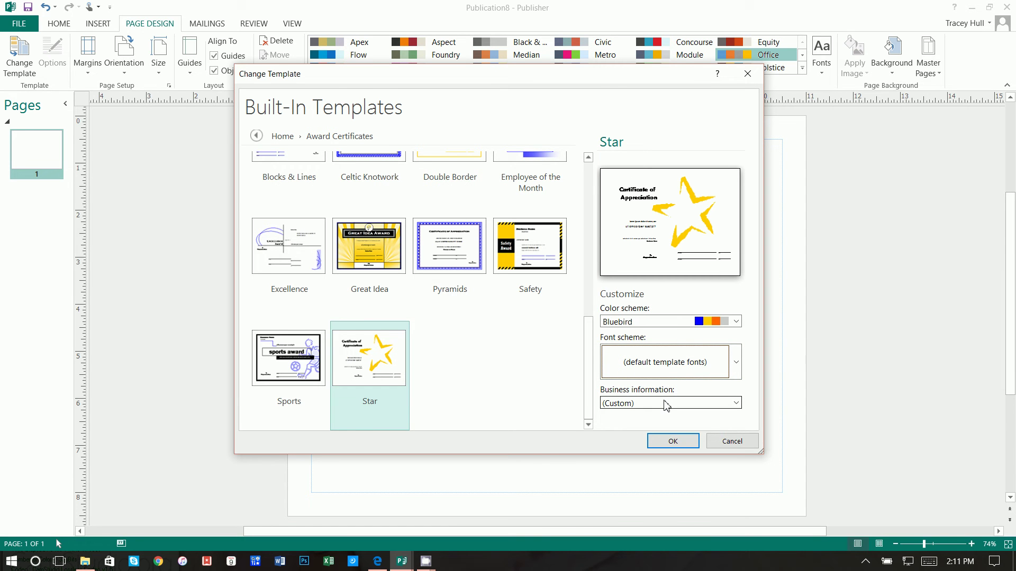
# Keep the custom business information and apply the Star template to the current publication
pyautogui.click(666, 404)
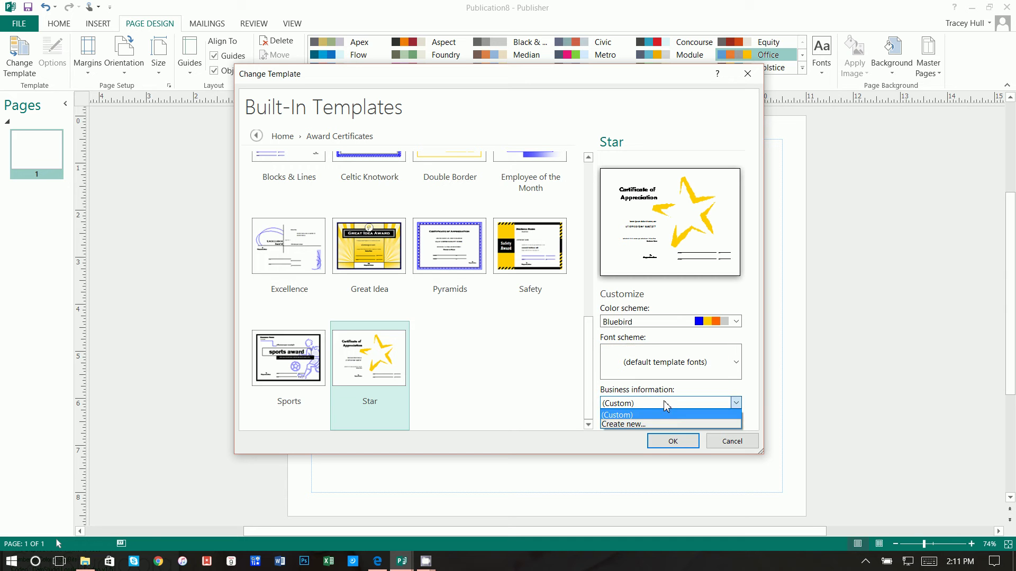
pyautogui.click(666, 404)
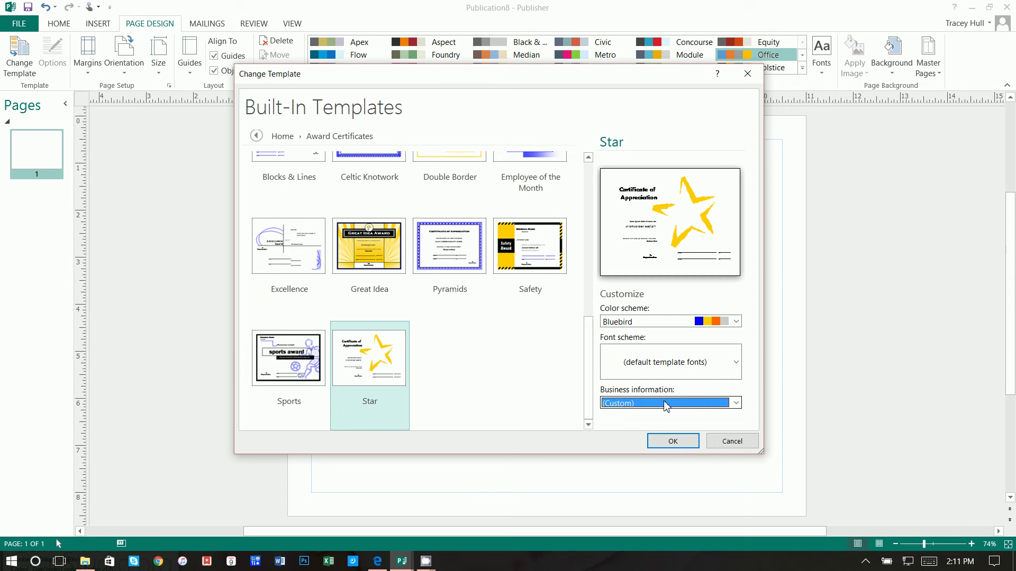
pyautogui.click(672, 441)
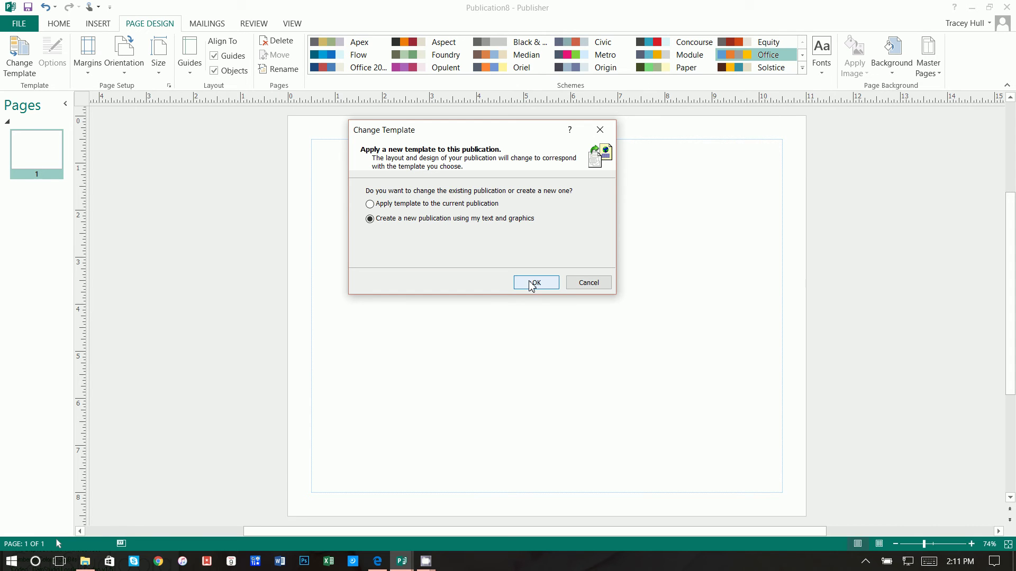
pyautogui.click(497, 206)
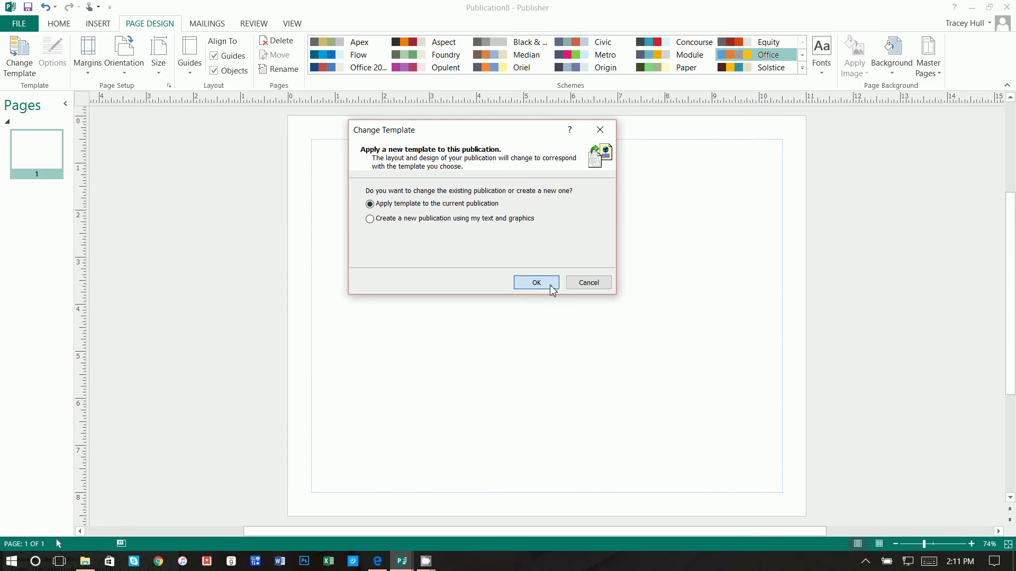
pyautogui.click(536, 283)
# Move the star picture right and slightly lower, shrinking it to about 4.5 inches
pyautogui.click(635, 303)
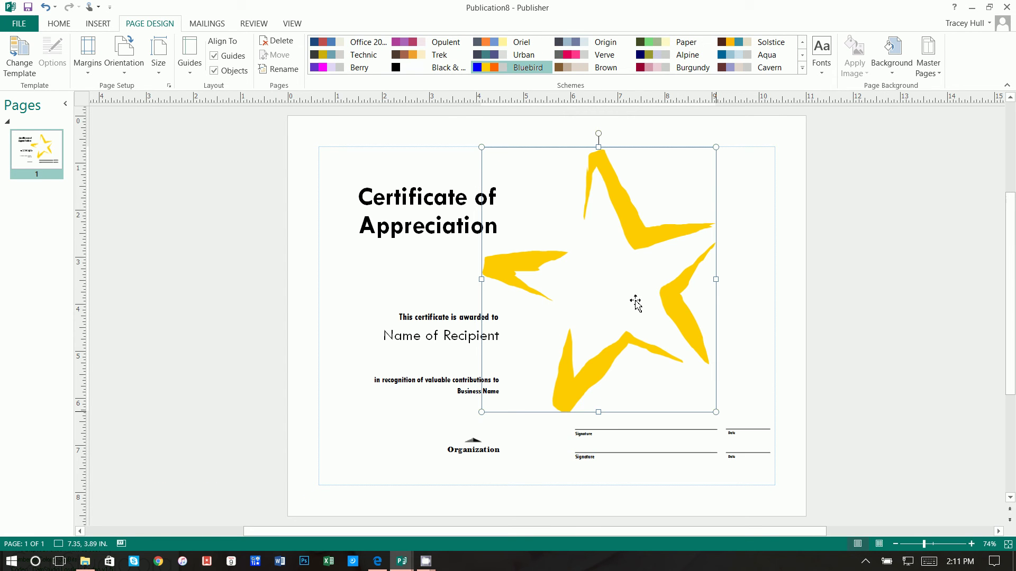
pyautogui.moveTo(636, 303); pyautogui.dragTo(659, 297)
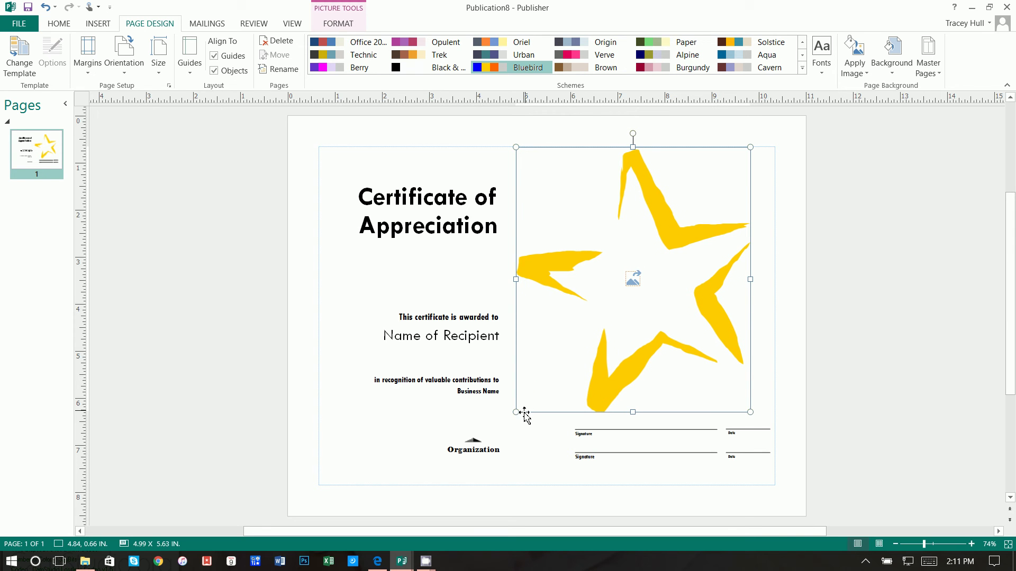
pyautogui.moveTo(524, 414); pyautogui.dragTo(541, 381)
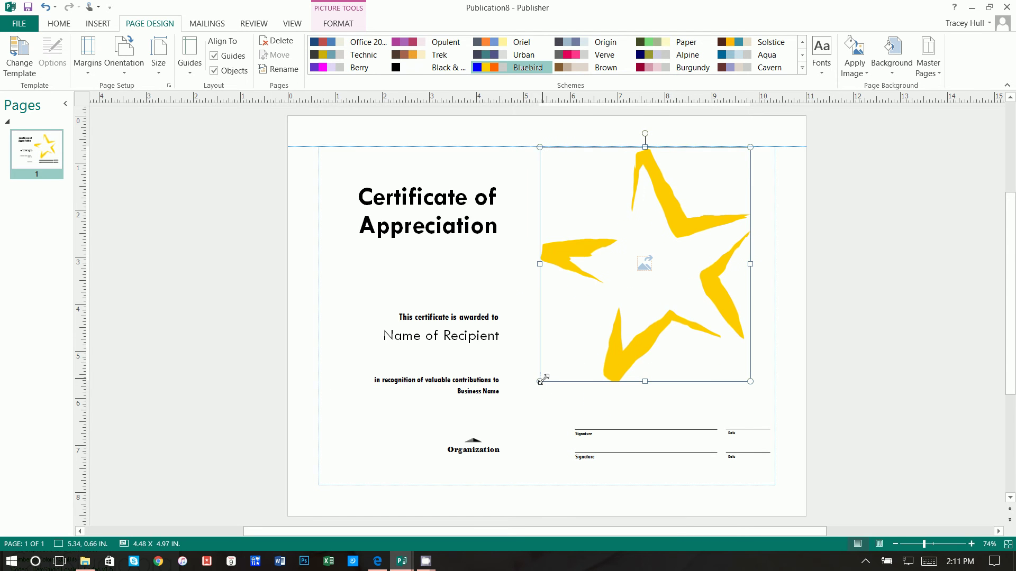
pyautogui.moveTo(586, 336); pyautogui.dragTo(587, 350)
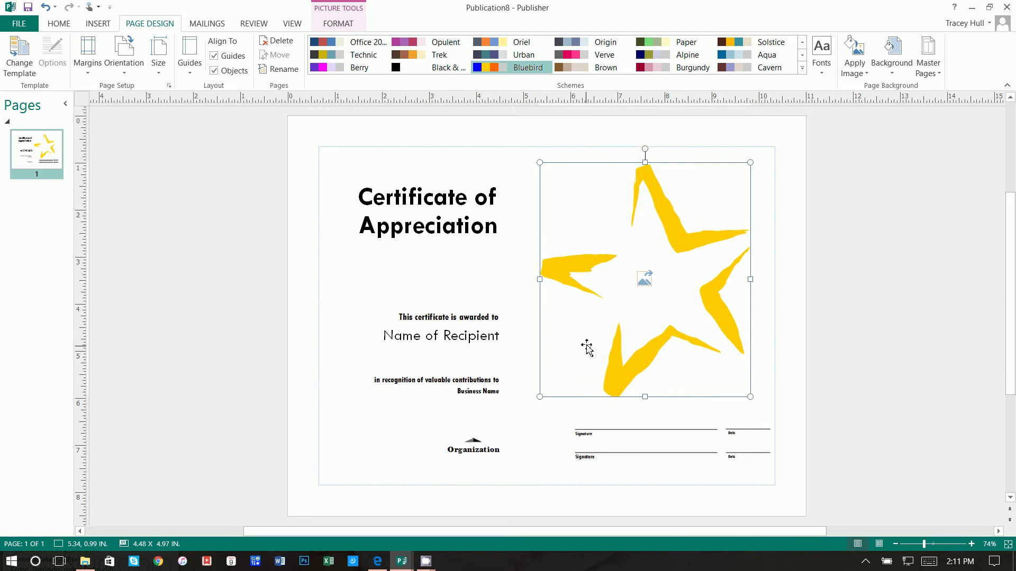
# Set the Certificate of Appreciation title in the Certificate font at 48 pt
pyautogui.click(449, 225)
pyautogui.tripleClick(449, 226)
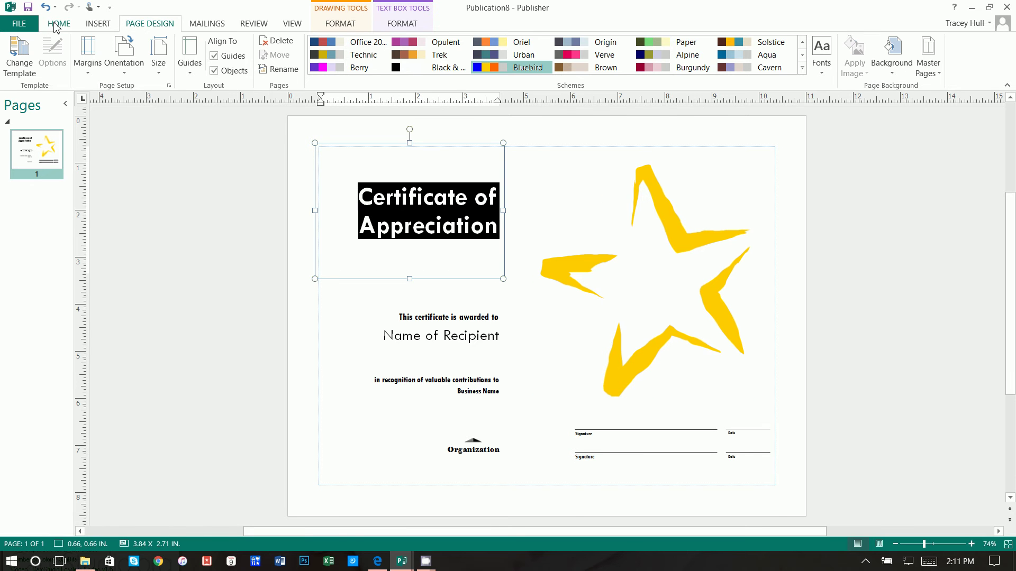
pyautogui.click(58, 23)
pyautogui.click(175, 47)
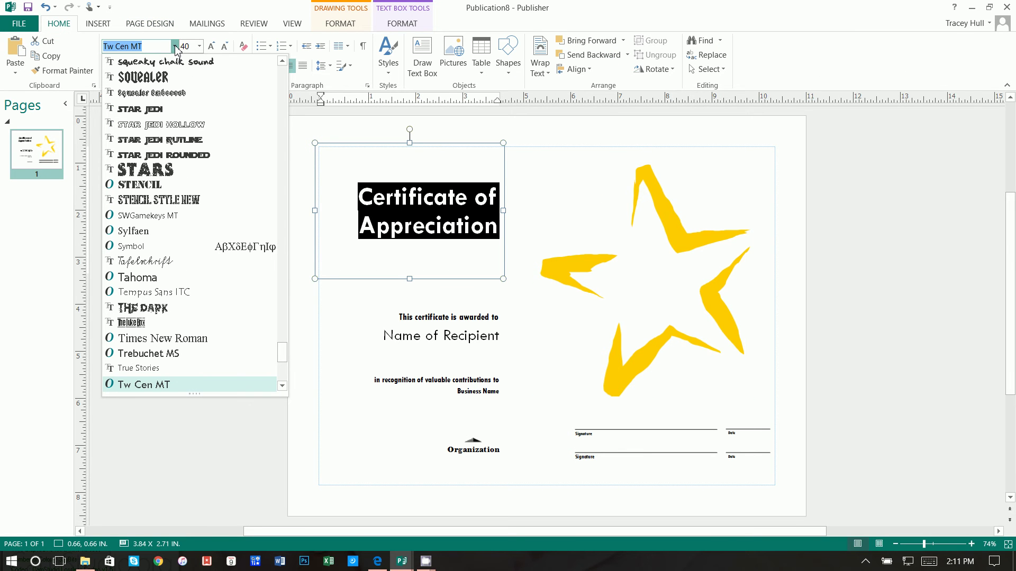
pyautogui.write('Certificate')
pyautogui.press('Return')
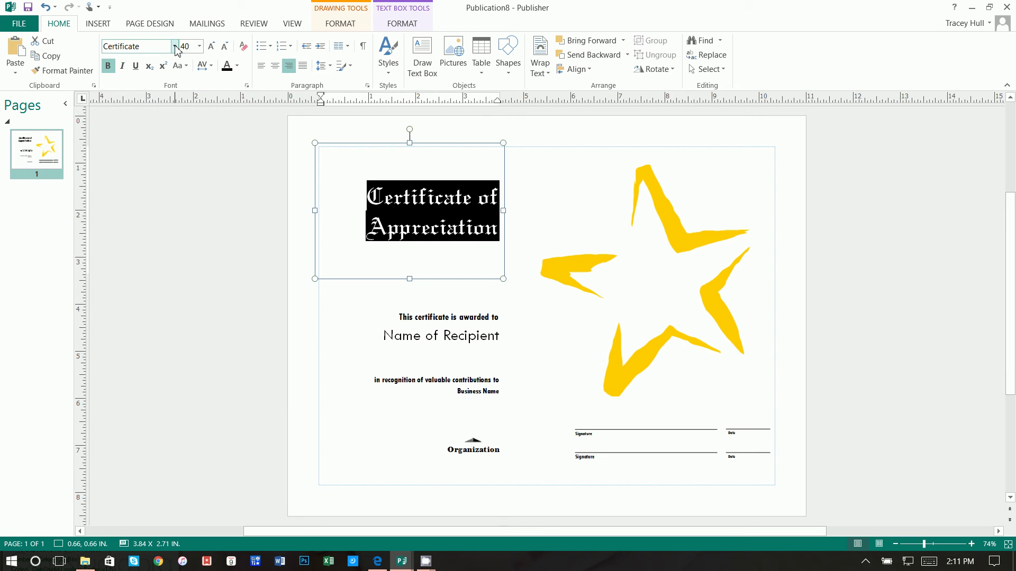
pyautogui.click(192, 47)
pyautogui.write('48')
pyautogui.press('Return')
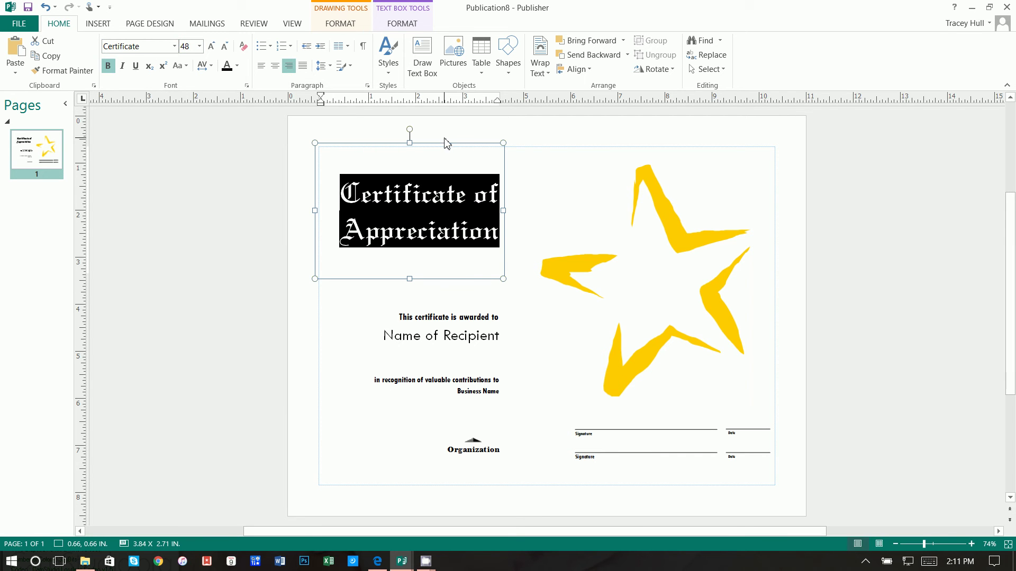
# Nudge the title box down and right to position 0.66, 0.98 in
pyautogui.click(447, 148)
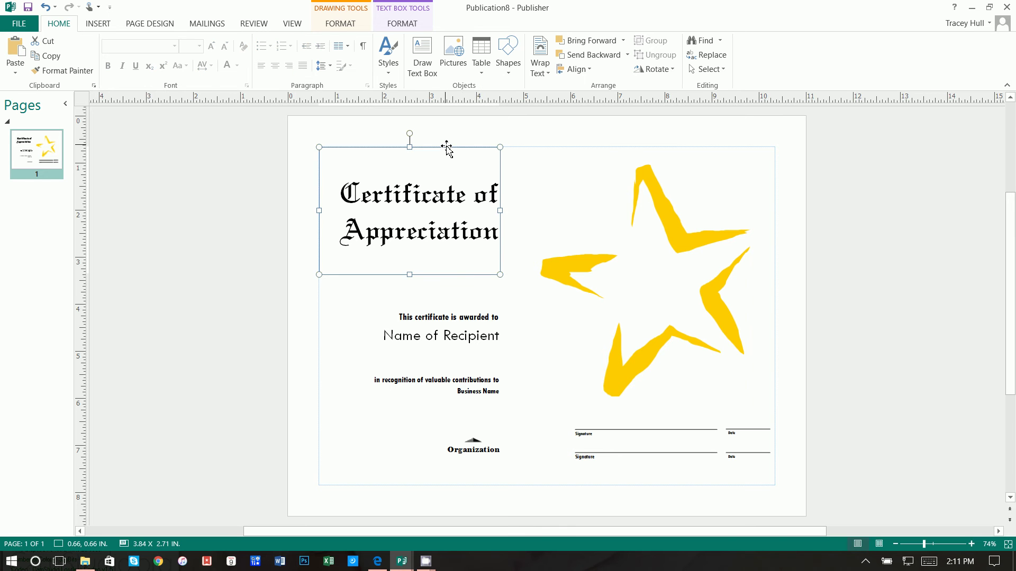
pyautogui.press('Down')
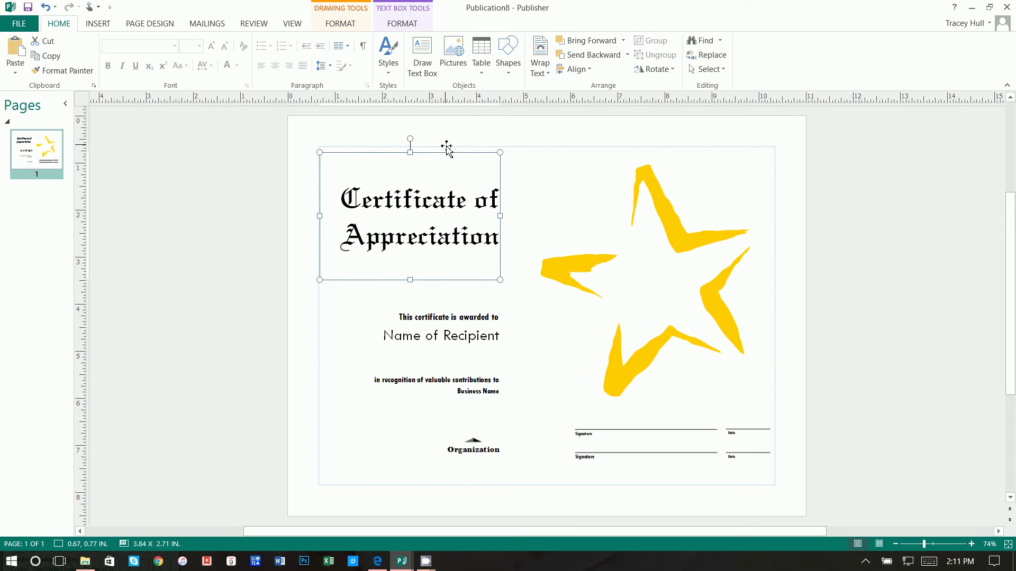
pyautogui.moveTo(447, 148)
pyautogui.mouseDown()
pyautogui.moveTo(439, 164)
pyautogui.moveTo(451, 166)
pyautogui.mouseUp()
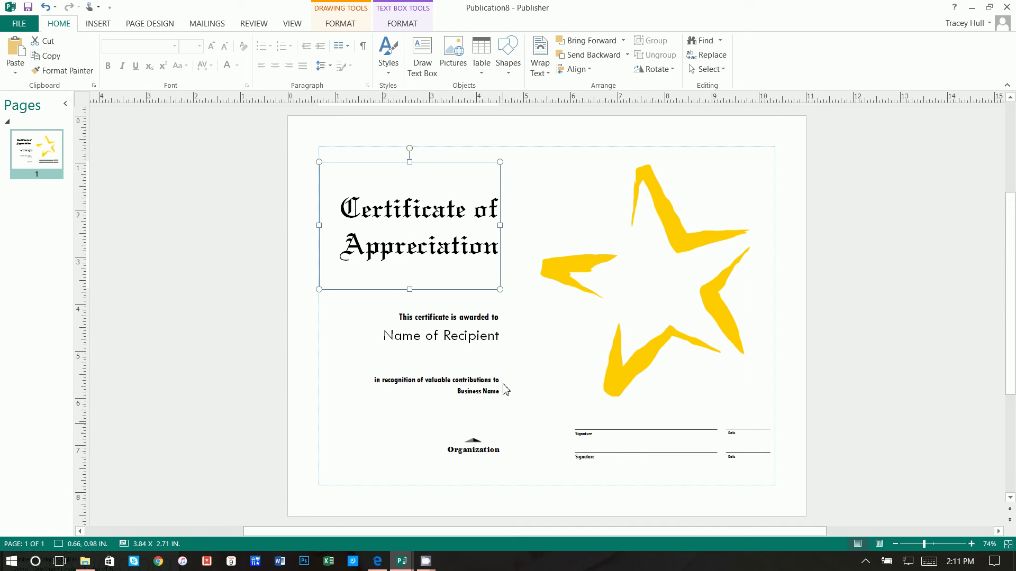
# Set the 'This certificate is awarded to' line to 20 pt
pyautogui.tripleClick(483, 318)
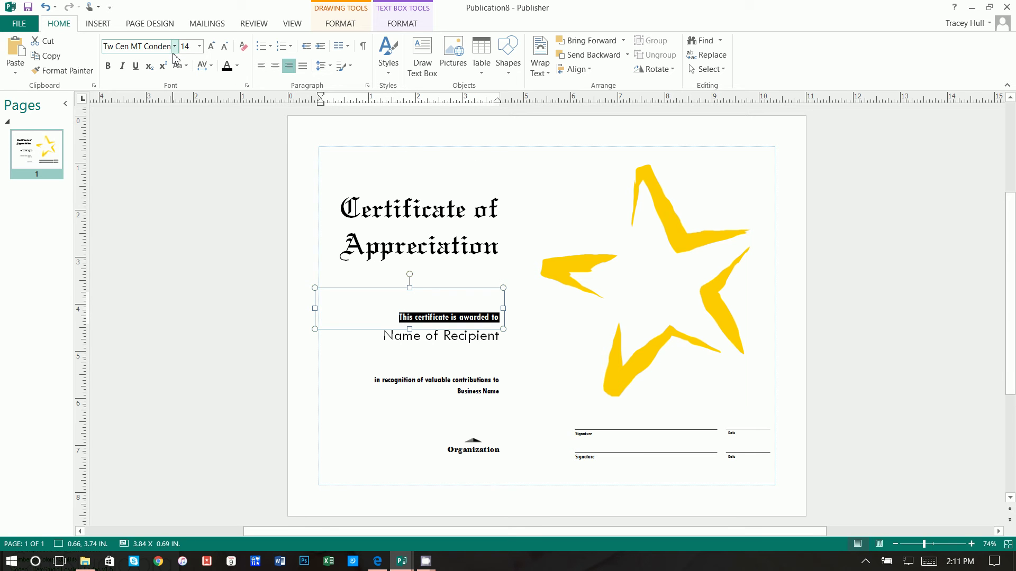
pyautogui.click(189, 46)
pyautogui.write('20')
pyautogui.press('Return')
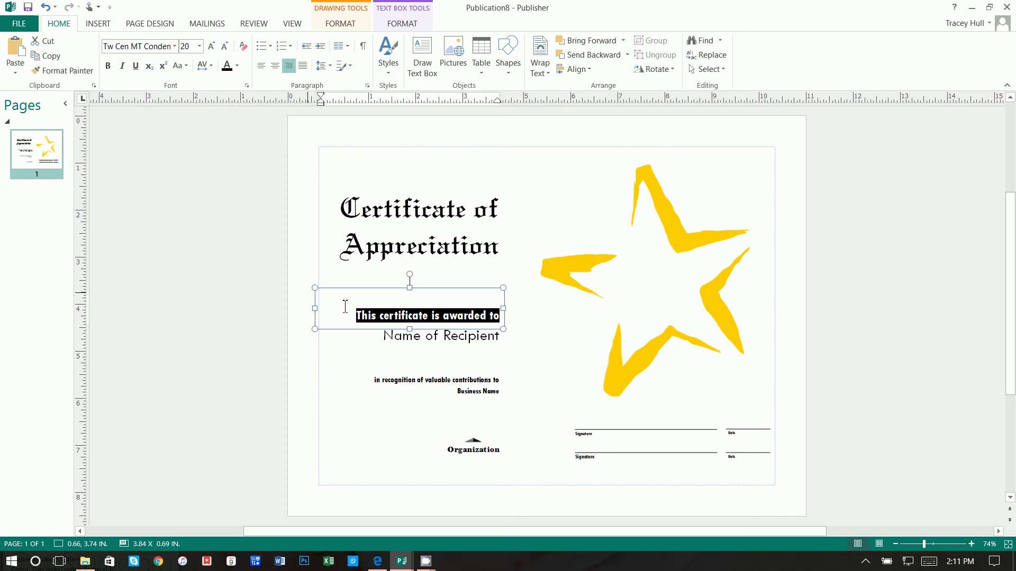
# Replace the Name of Recipient placeholder with the recipient's full name, fixing the surname typo
pyautogui.tripleClick(451, 340)
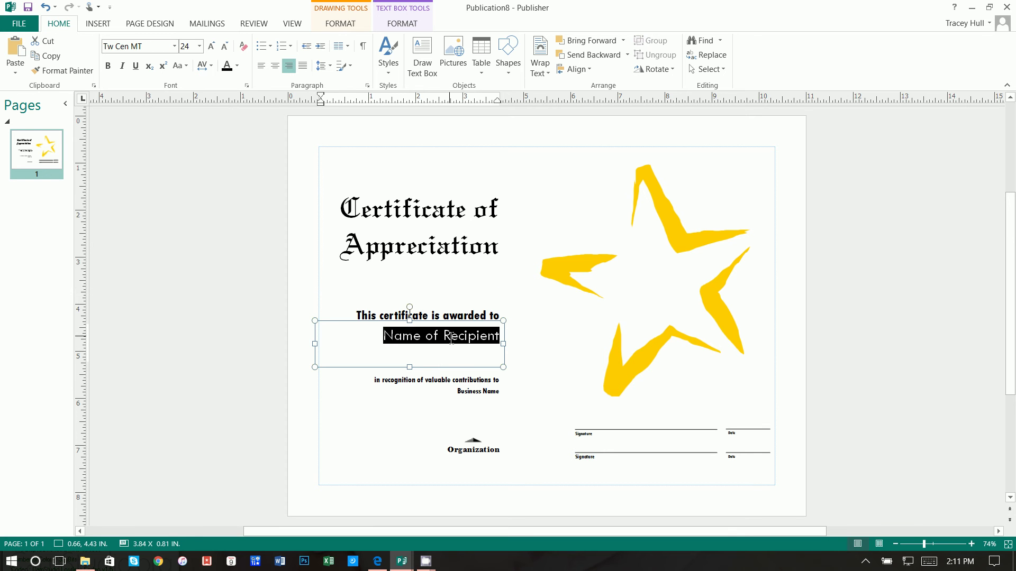
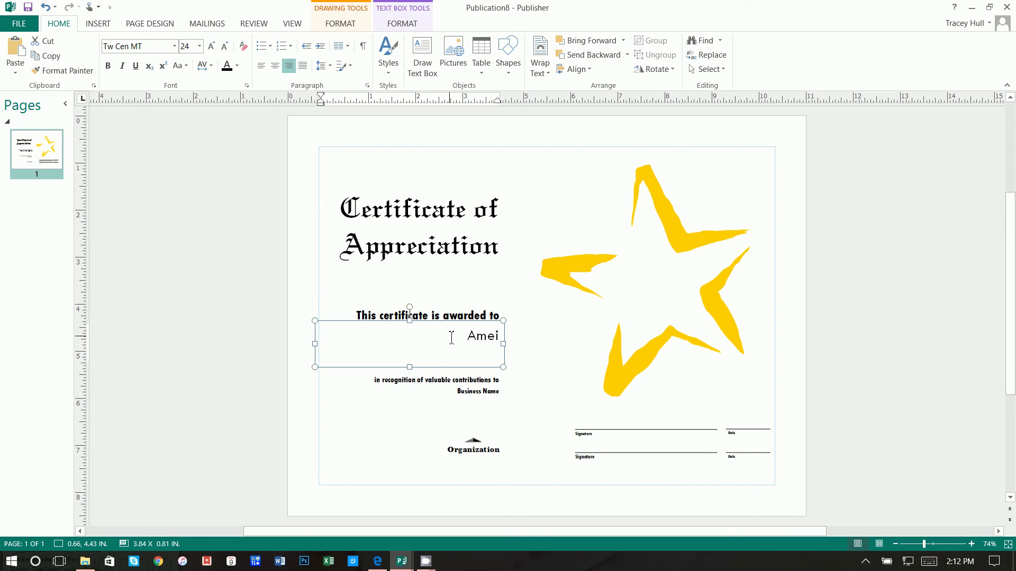
pyautogui.click(479, 341)
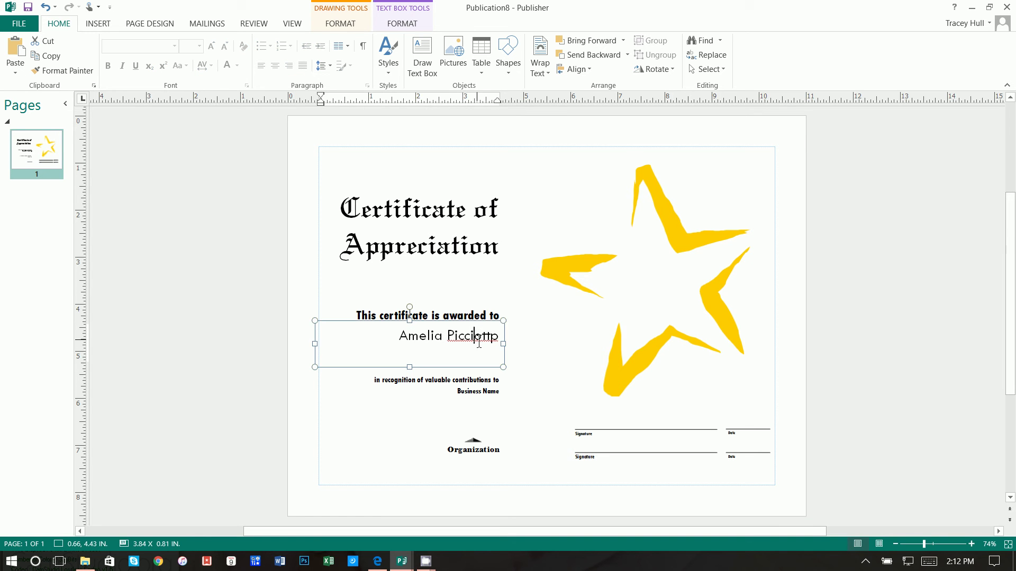
pyautogui.doubleClick(479, 342)
pyautogui.tripleClick(478, 342)
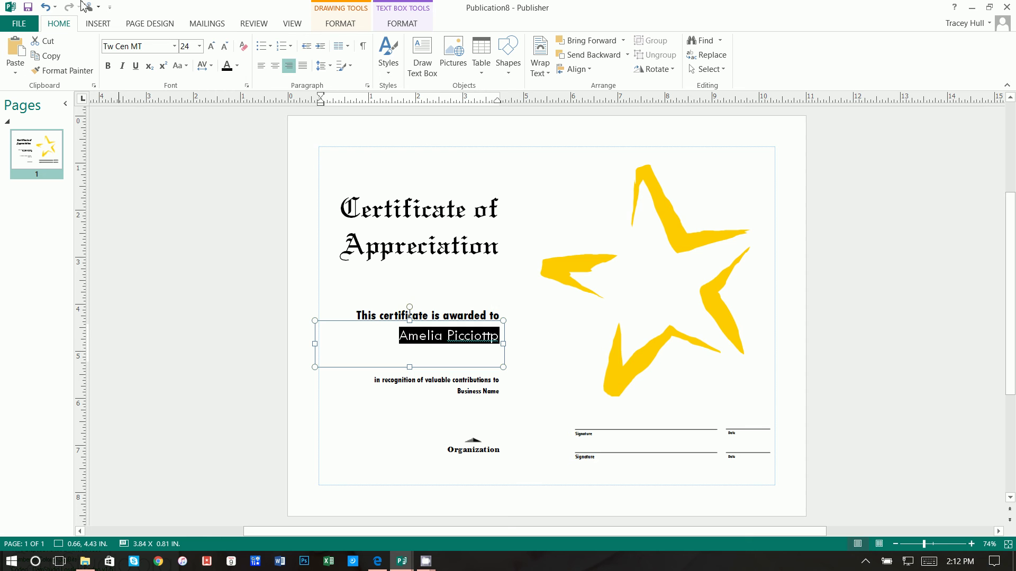
# Format the recipient's name in Jenna Sue at 48 pt and correct its last letter
pyautogui.click(171, 47)
pyautogui.write('Jenna Sue')
pyautogui.press('Return')
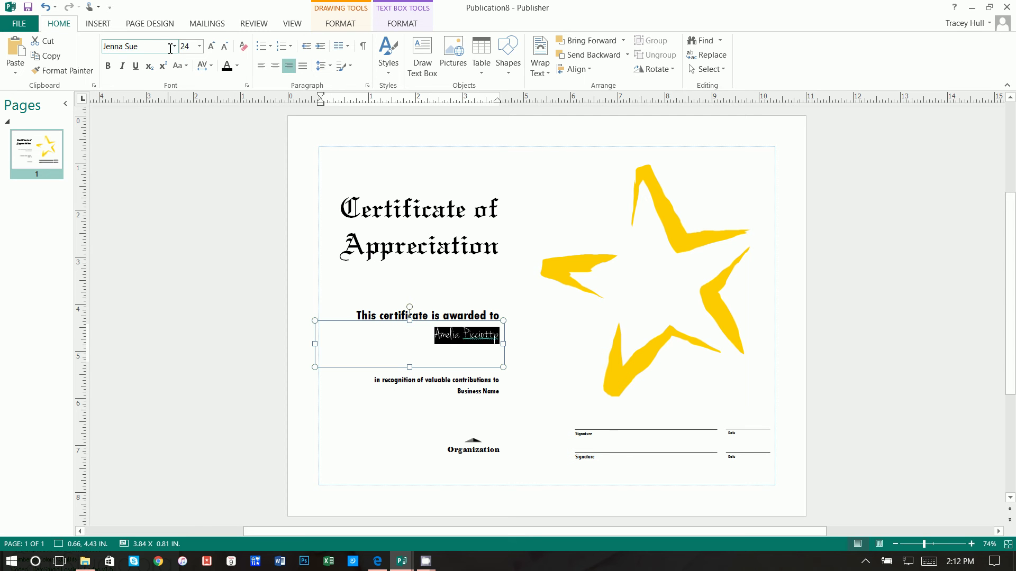
pyautogui.click(196, 47)
pyautogui.write('48')
pyautogui.press('Return')
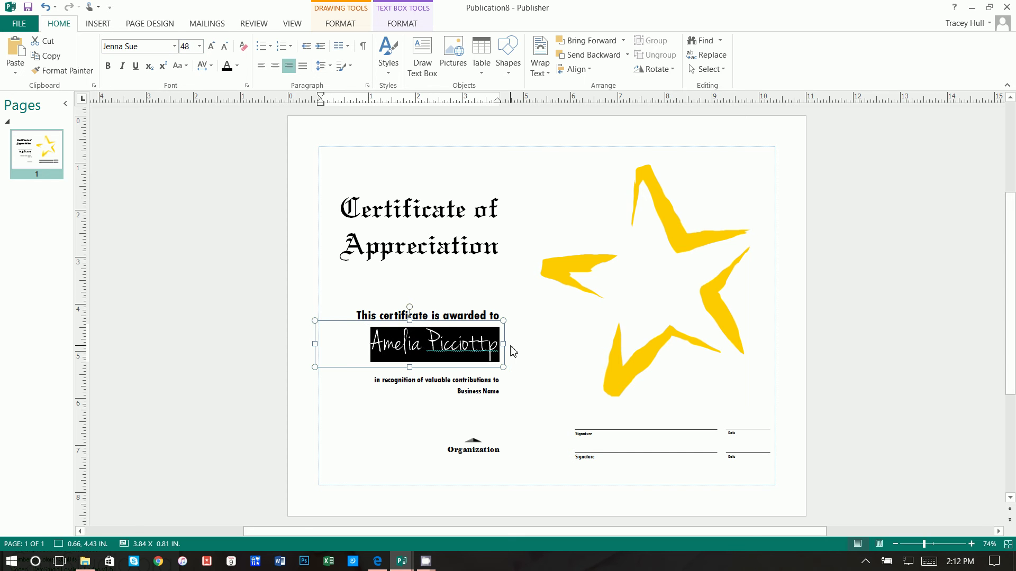
pyautogui.click(493, 352)
pyautogui.press('BackSpace')
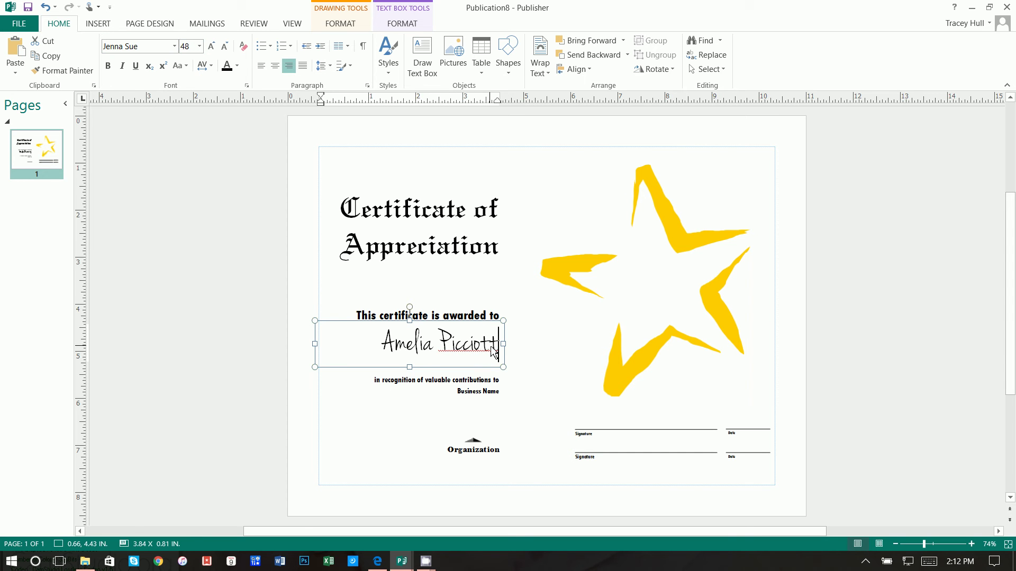
pyautogui.write('o')
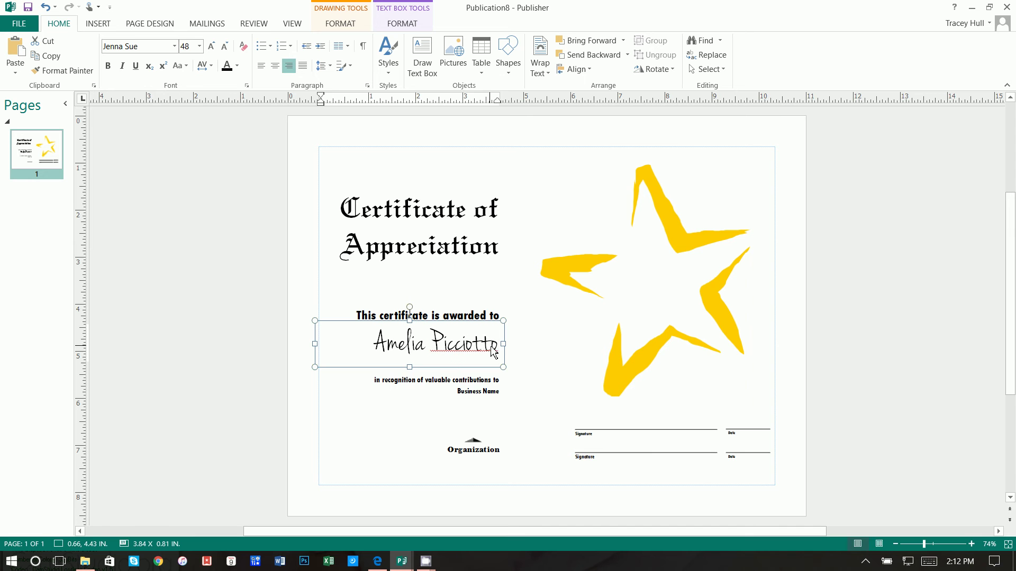
# Set the recognition line in Calibri Light at 14 pt
pyautogui.tripleClick(481, 381)
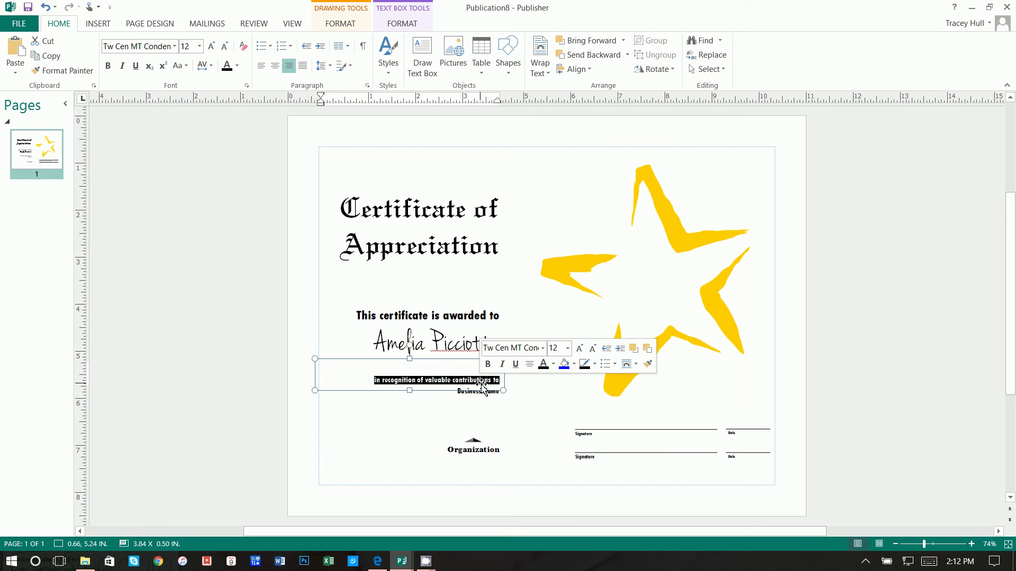
pyautogui.click(175, 47)
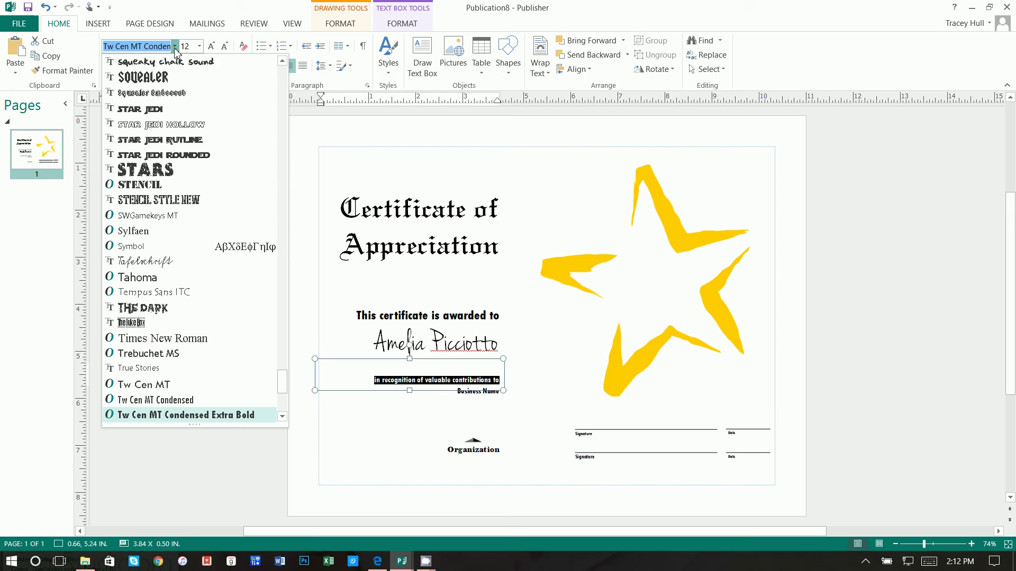
pyautogui.write('Calibri')
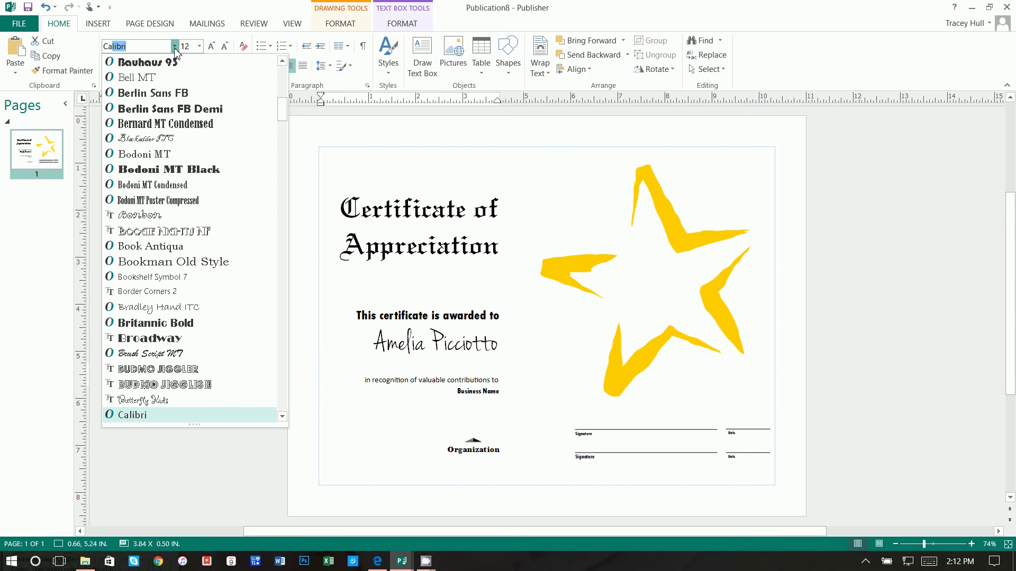
pyautogui.press('Down')
pyautogui.press('Return')
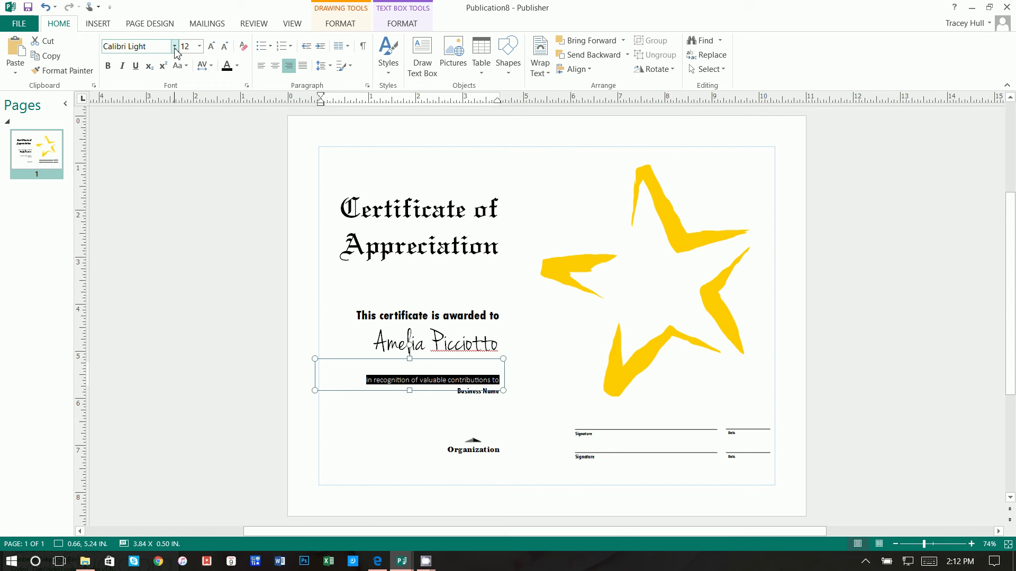
pyautogui.click(188, 47)
pyautogui.write('14')
pyautogui.press('Return')
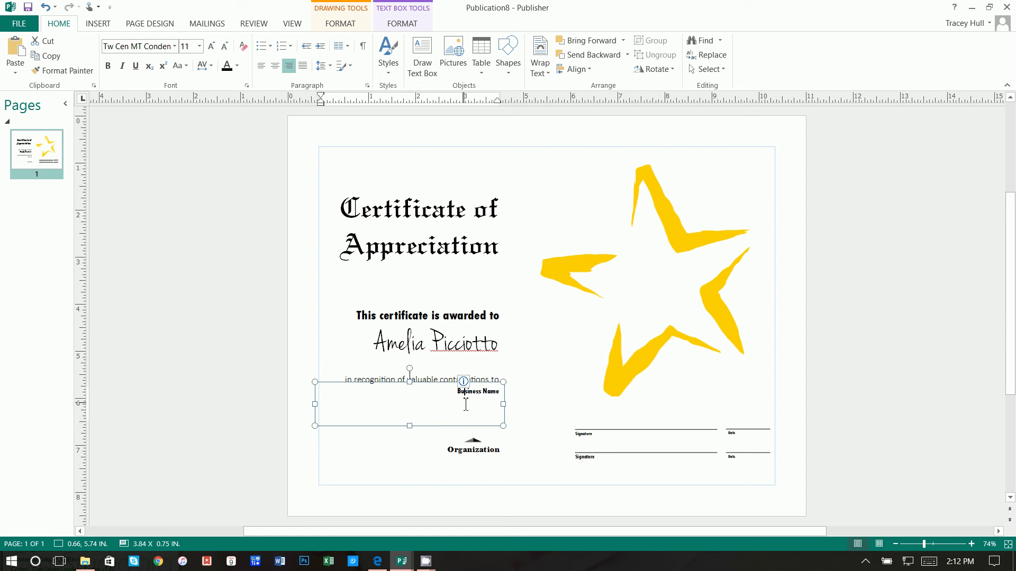
# Delete the Business Name box, the Organization text and the leftover empty box
pyautogui.click(487, 394)
pyautogui.press('Delete')
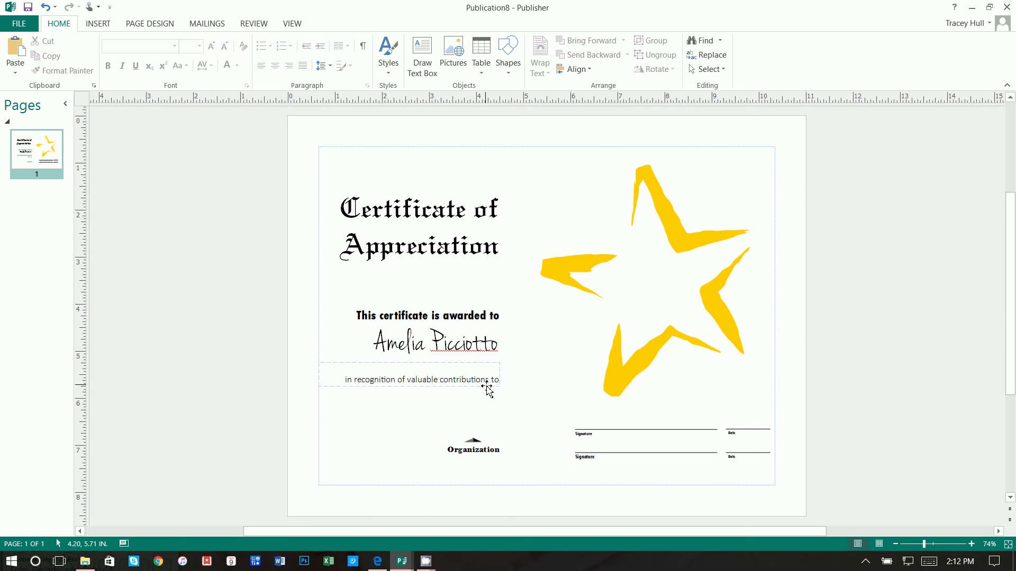
pyautogui.click(473, 451)
pyautogui.press('Delete')
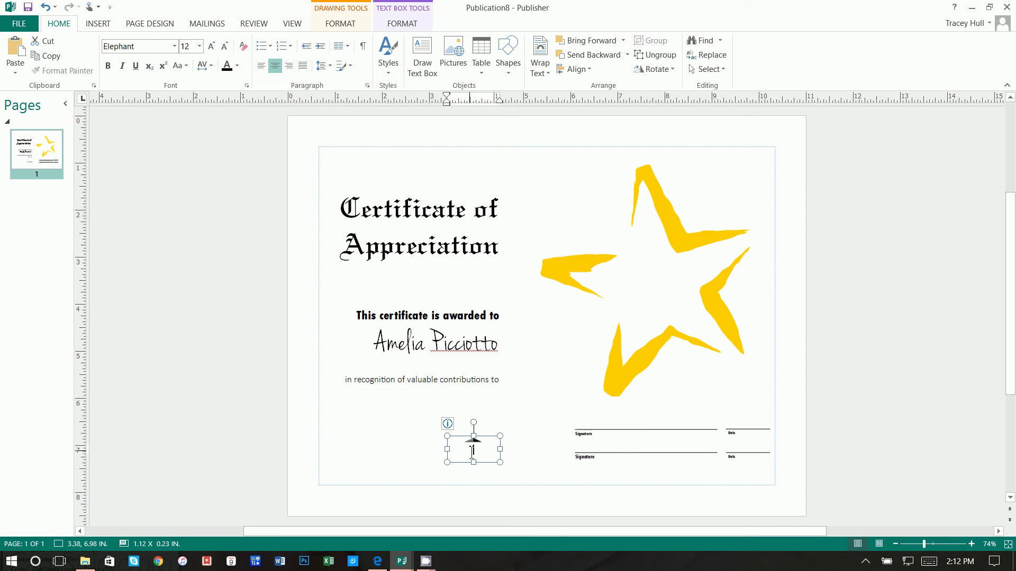
pyautogui.click(390, 423)
pyautogui.click(478, 447)
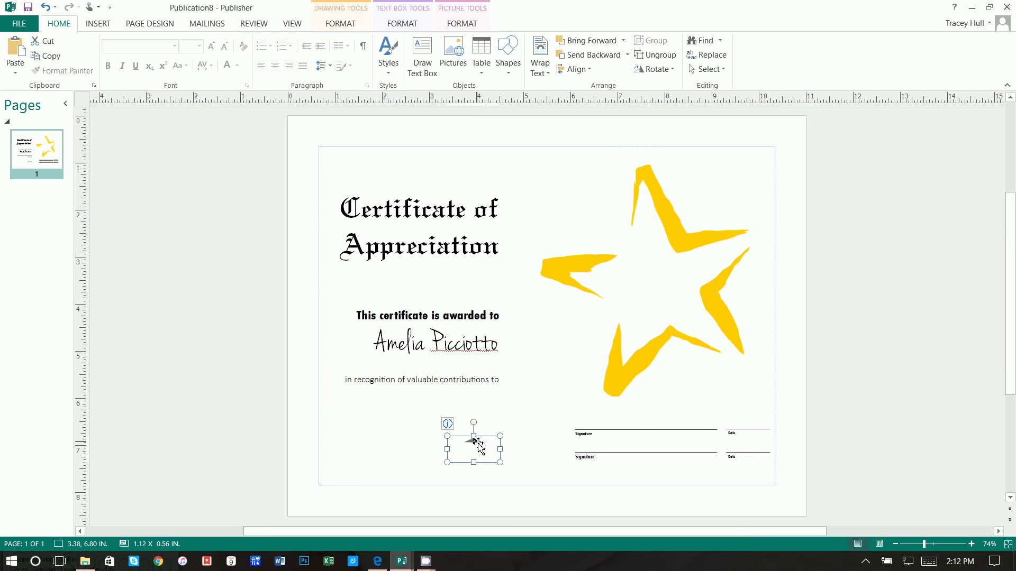
pyautogui.press('Delete')
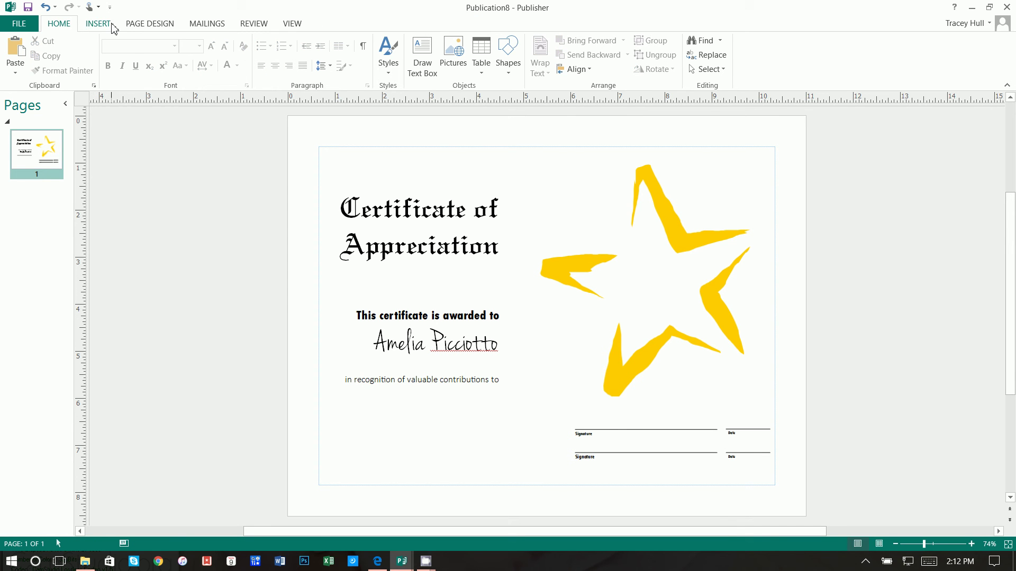
# Insert the 2007 Eastgate PTA logo from Desktop\Video\trifold, shrink it to 2.09 x 1.61 in, place bottom-left
pyautogui.click(113, 28)
pyautogui.click(118, 57)
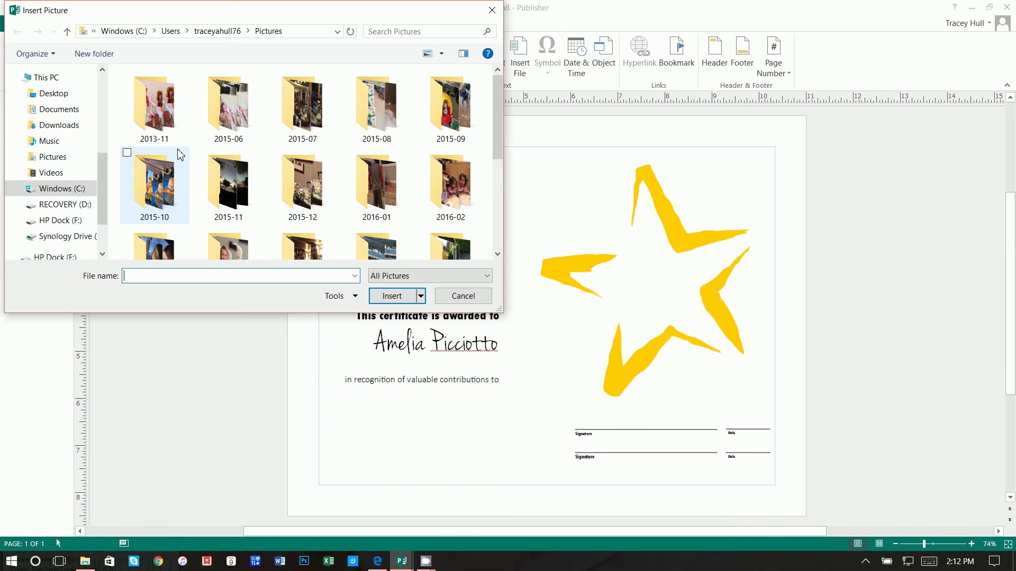
pyautogui.click(55, 94)
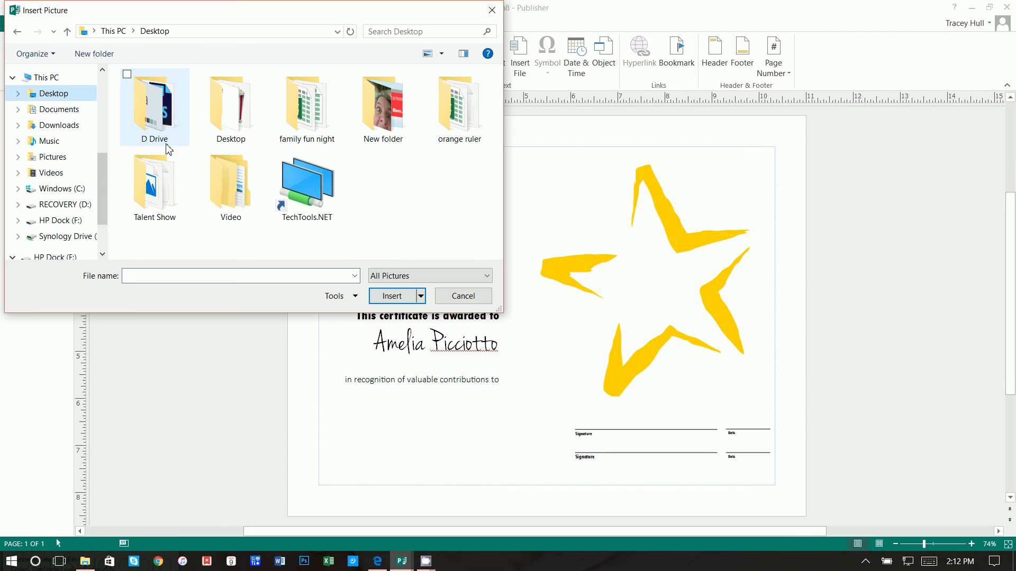
pyautogui.doubleClick(237, 199)
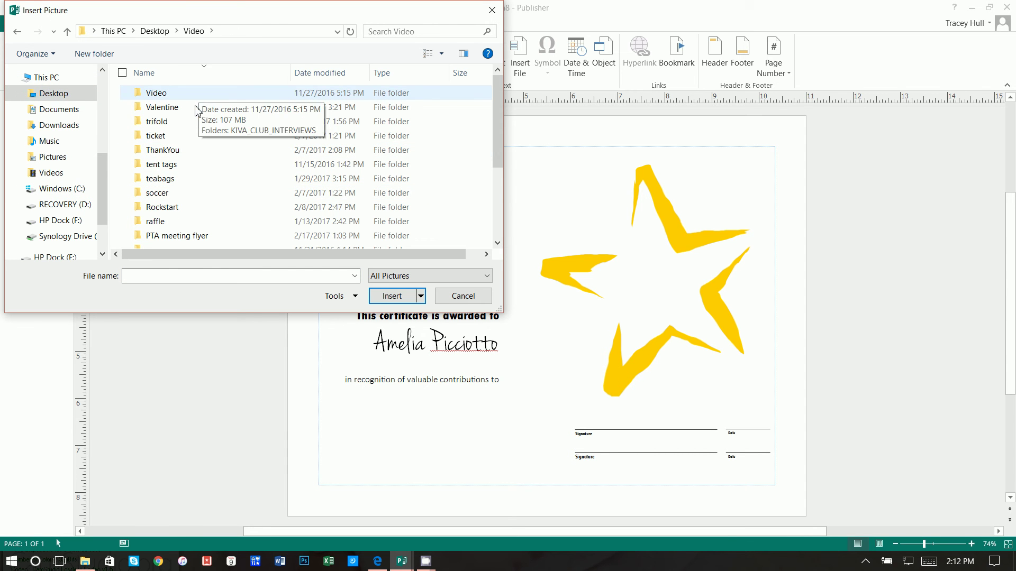
pyautogui.doubleClick(196, 122)
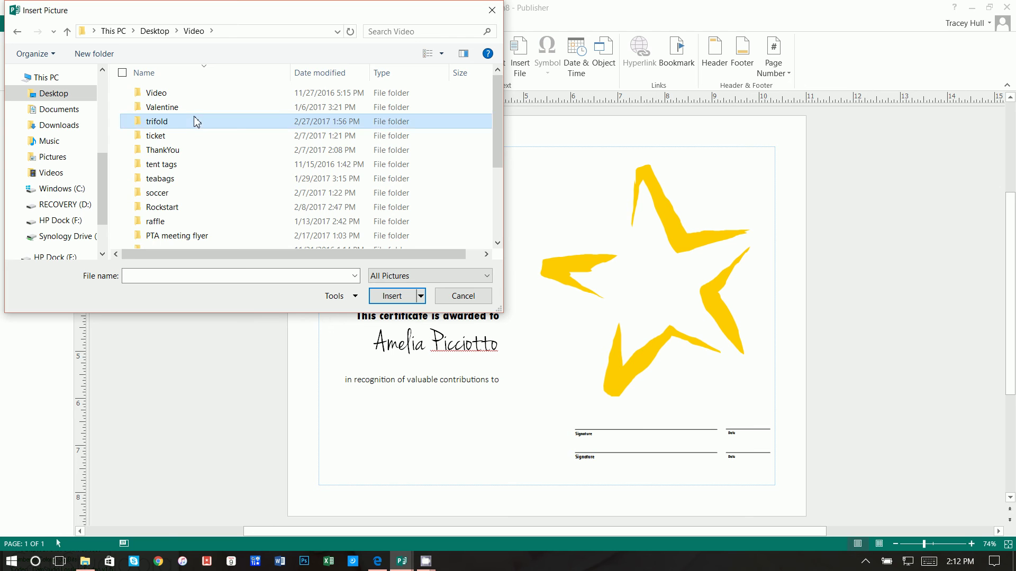
pyautogui.click(154, 108)
pyautogui.click(396, 296)
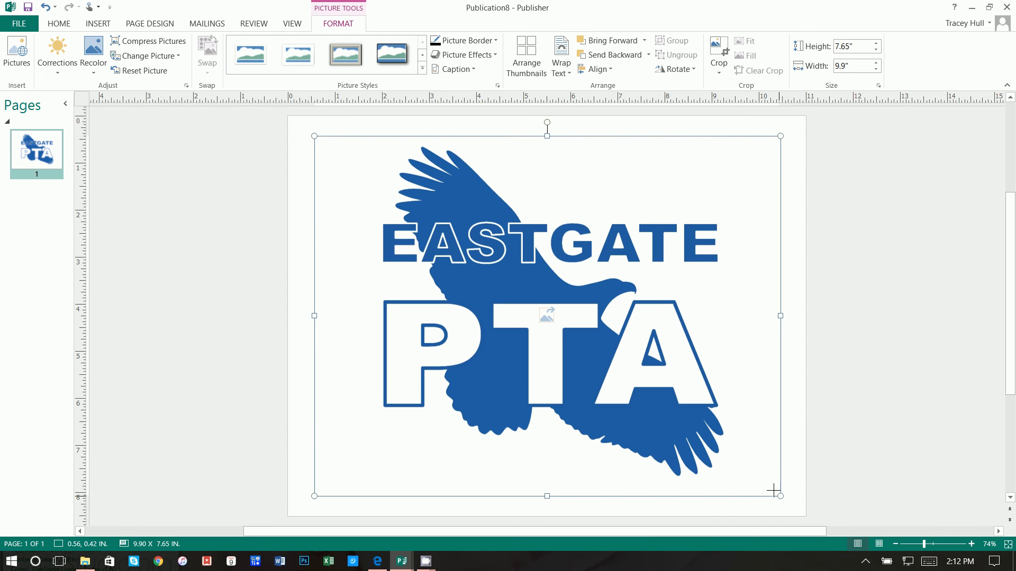
pyautogui.moveTo(773, 491); pyautogui.dragTo(461, 249)
pyautogui.moveTo(402, 212); pyautogui.dragTo(442, 452)
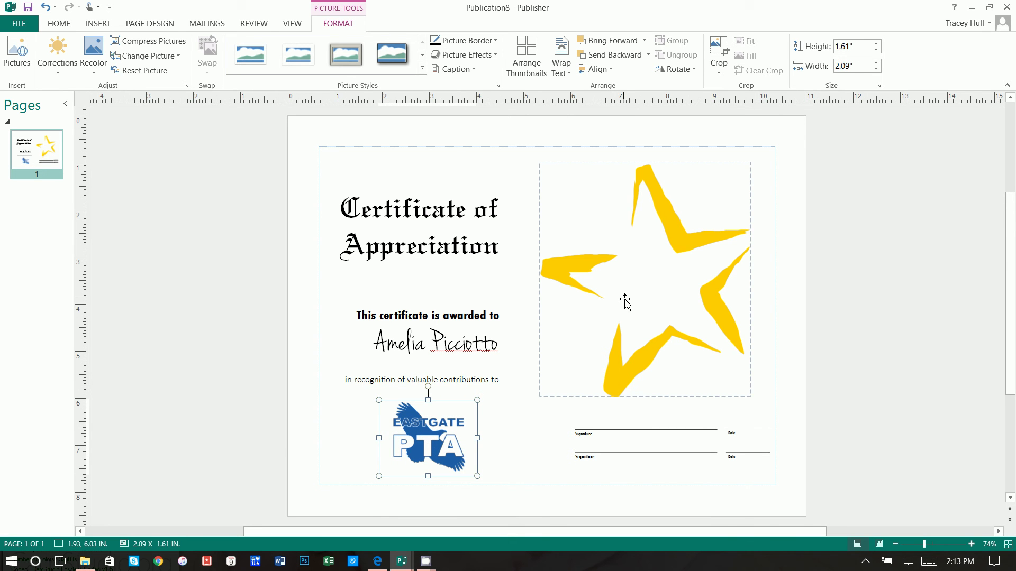
# In the browser, go to Google and search for 'star'
pyautogui.click(378, 562)
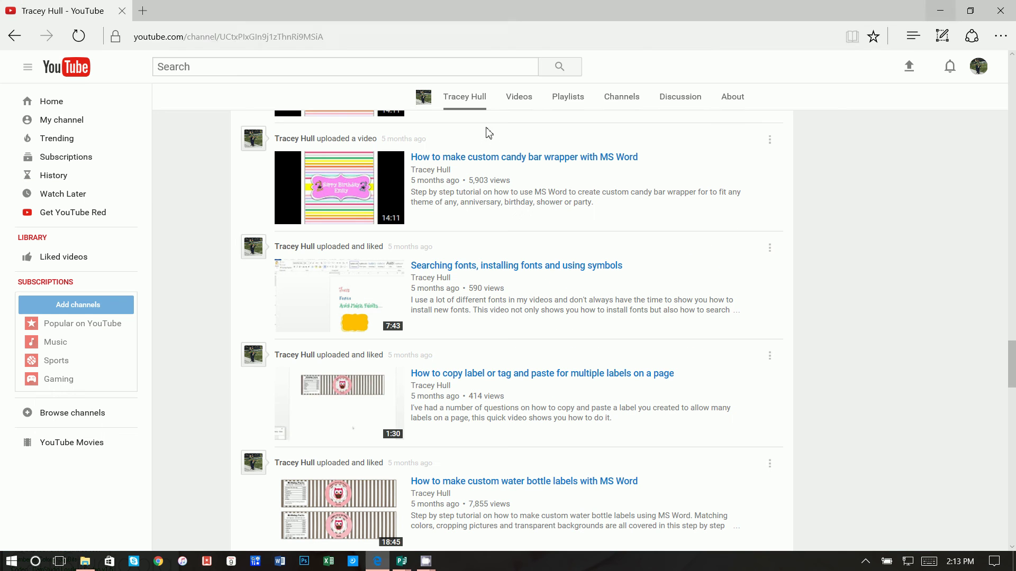
pyautogui.click(444, 36)
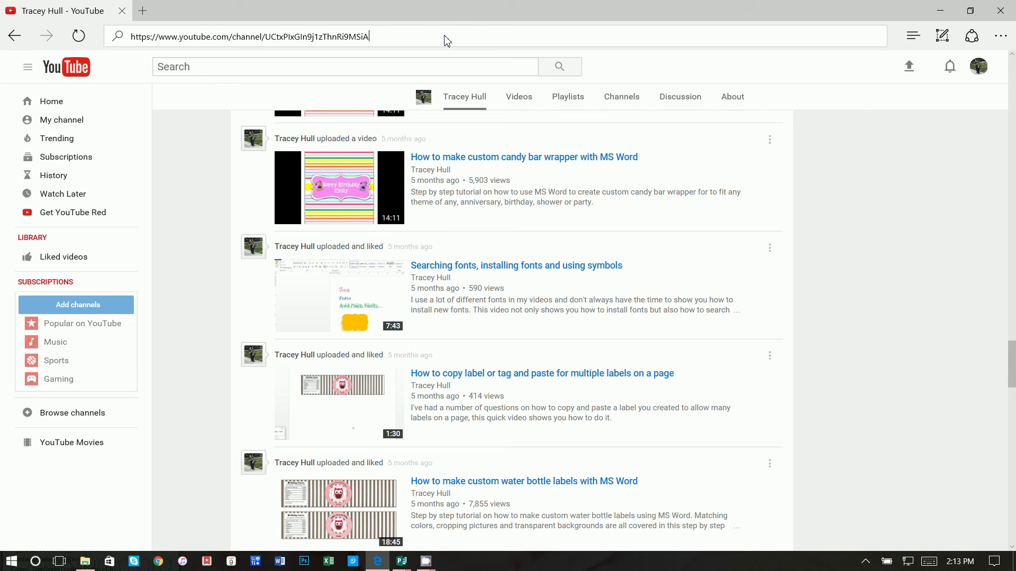
pyautogui.write('googl')
pyautogui.press('Return')
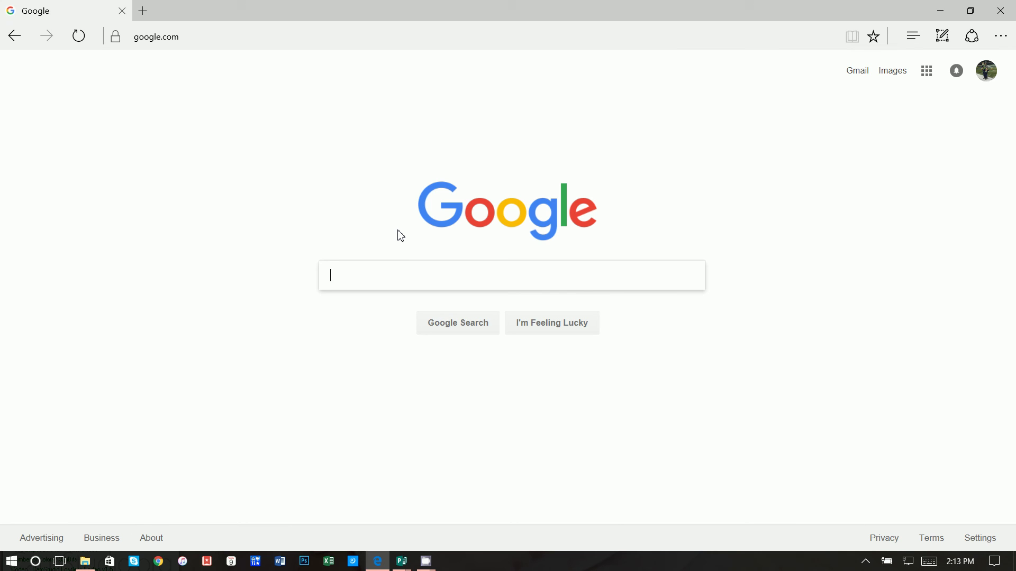
pyautogui.write('star')
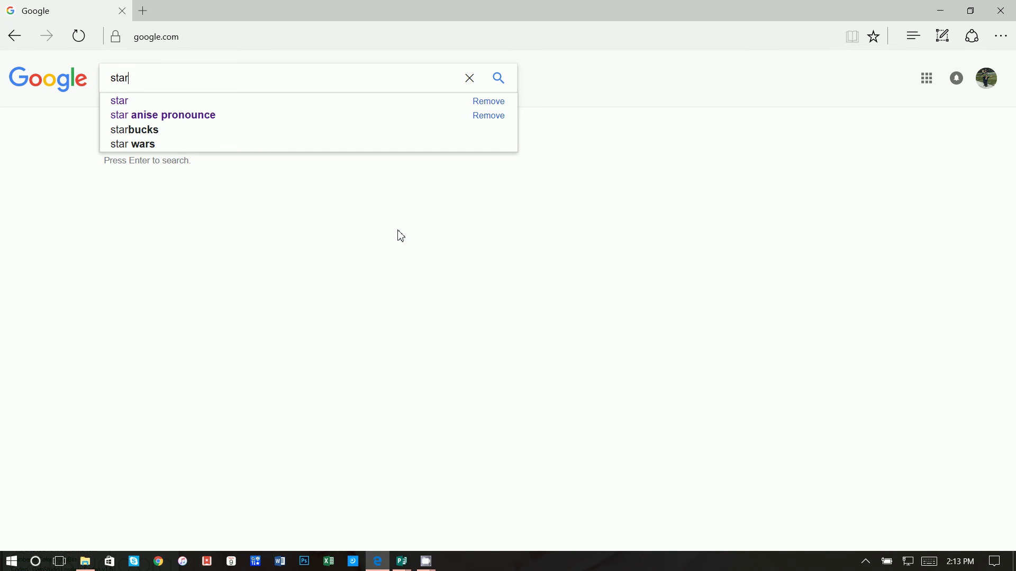
pyautogui.press('Return')
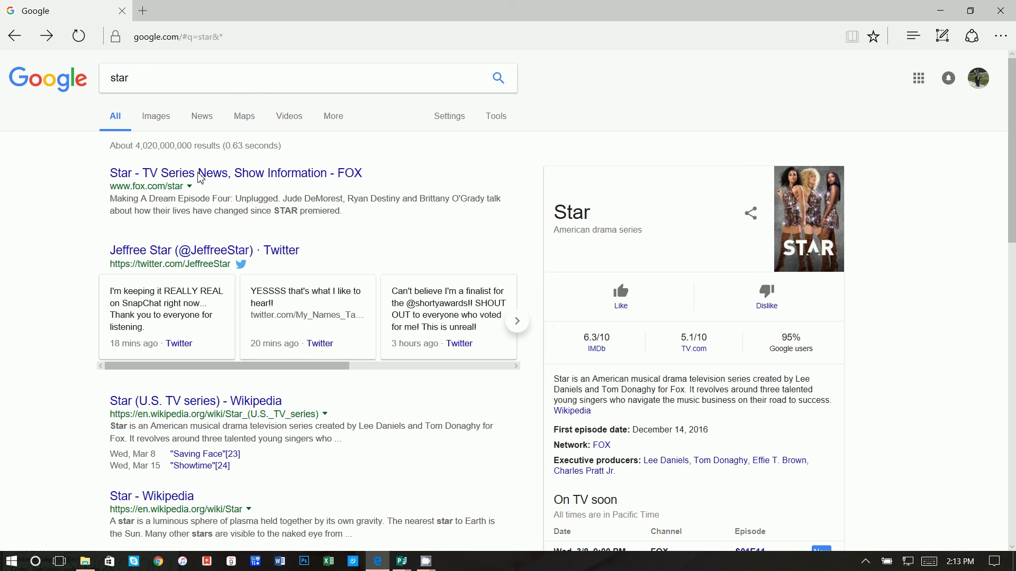
# In image results, open a yellow star, view similar images, and preview the Clipart Panda yellow stars
pyautogui.click(153, 114)
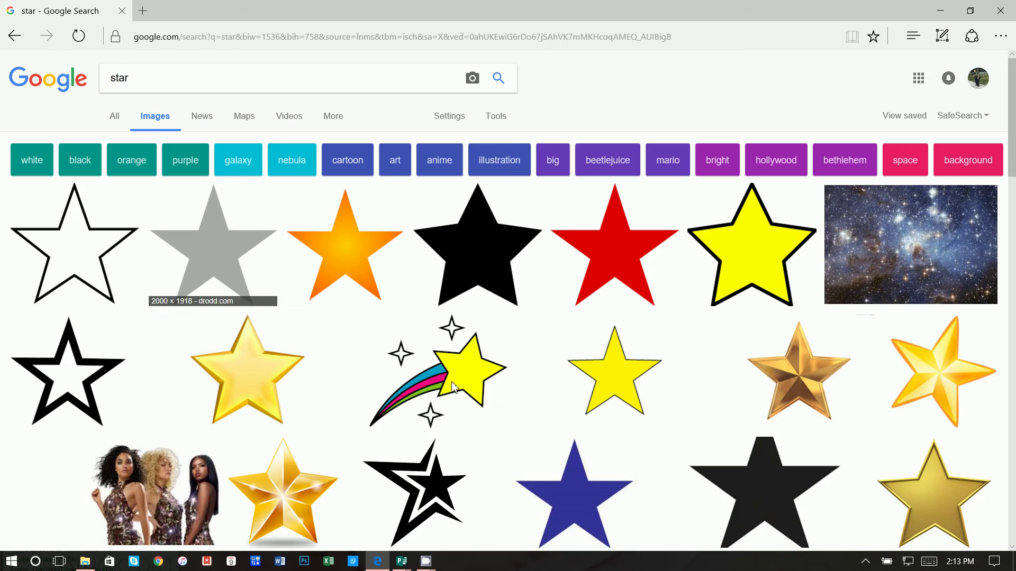
pyautogui.scroll(-8, 481, 404)
pyautogui.scroll(-12, 481, 404)
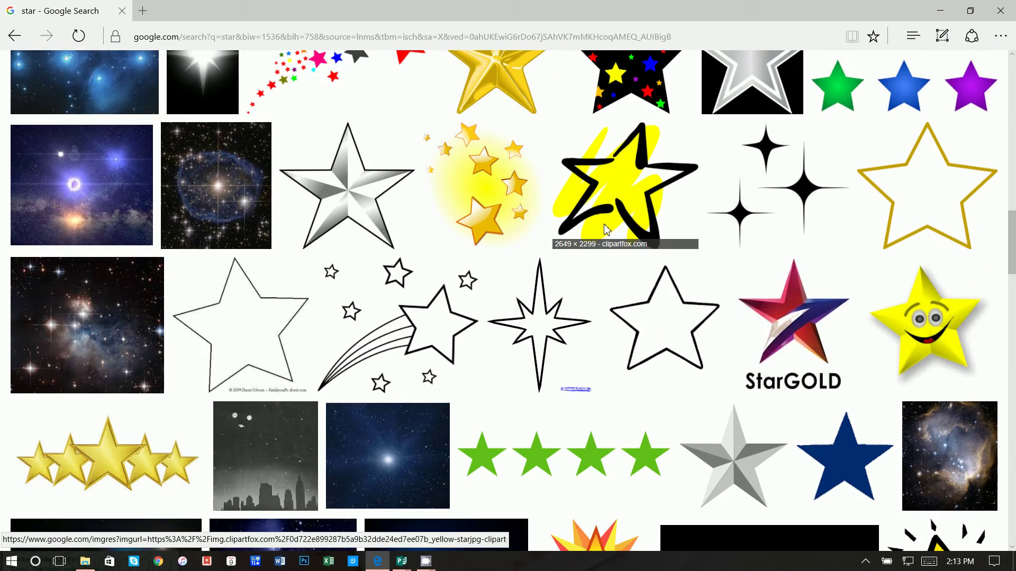
pyautogui.click(606, 229)
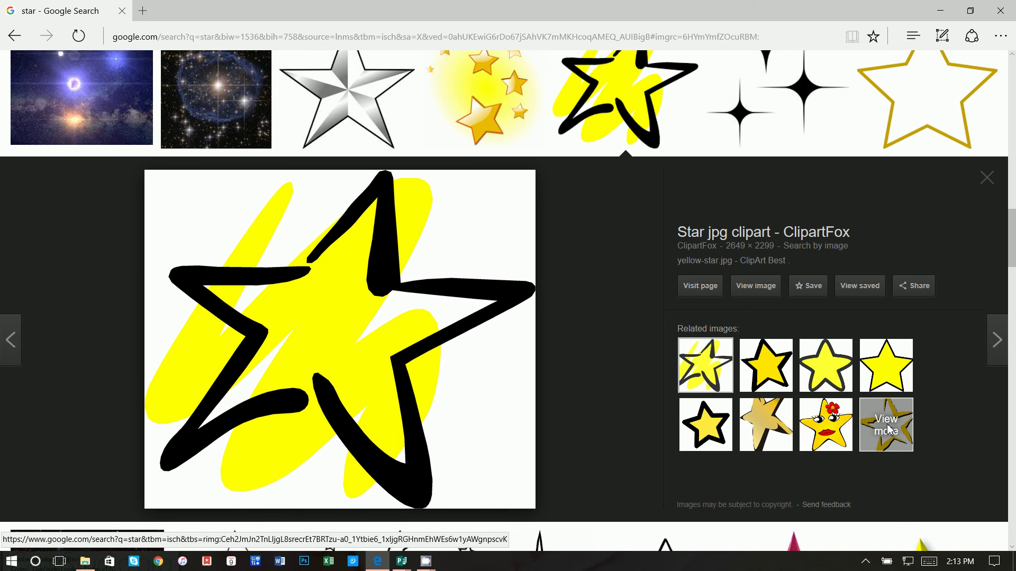
pyautogui.click(887, 424)
pyautogui.scroll(-2, 456, 376)
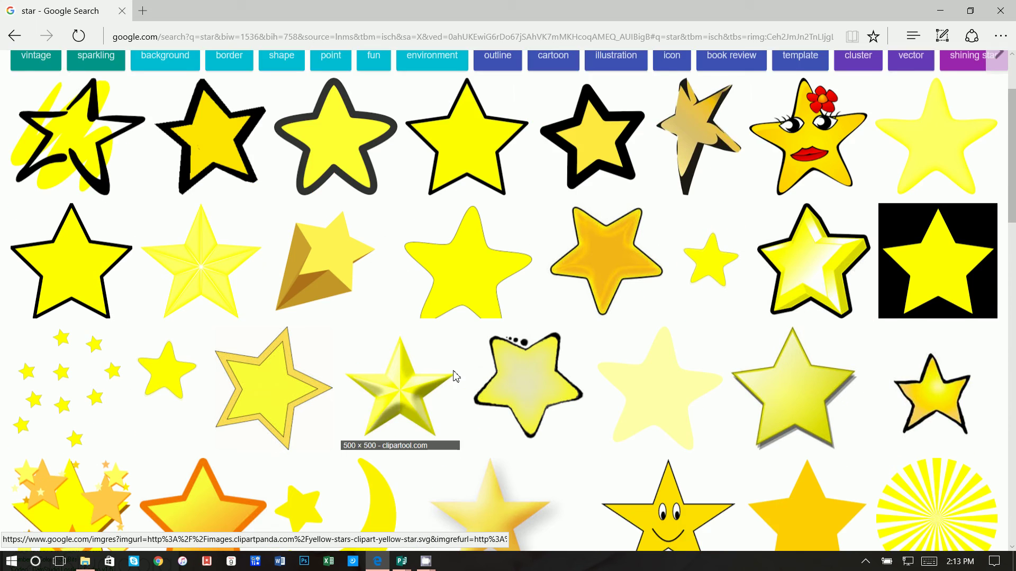
pyautogui.scroll(-3, 455, 376)
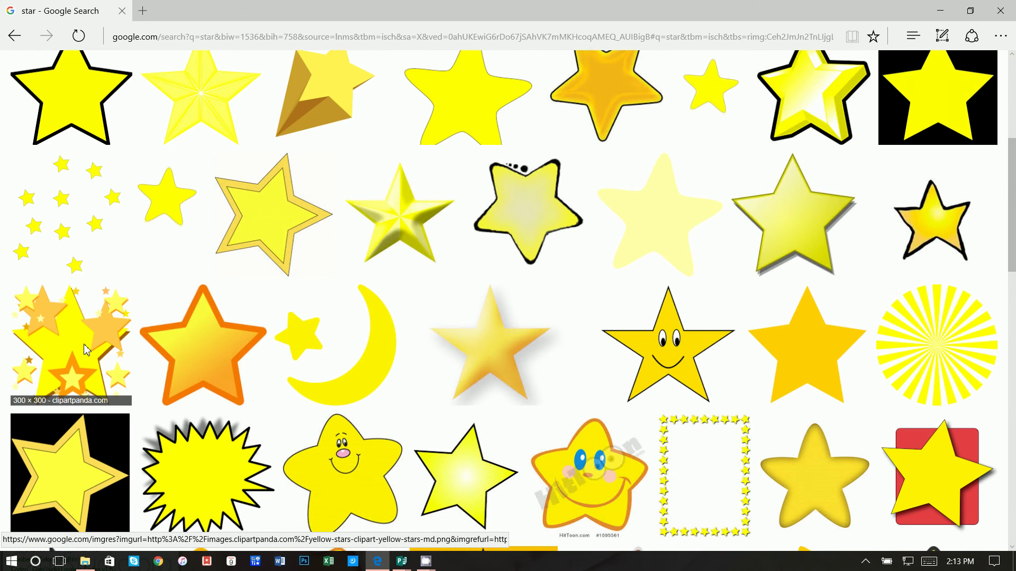
pyautogui.click(84, 344)
# Save the yellow stars clipart image into the Certificate 2 folder
pyautogui.rightClick(376, 344)
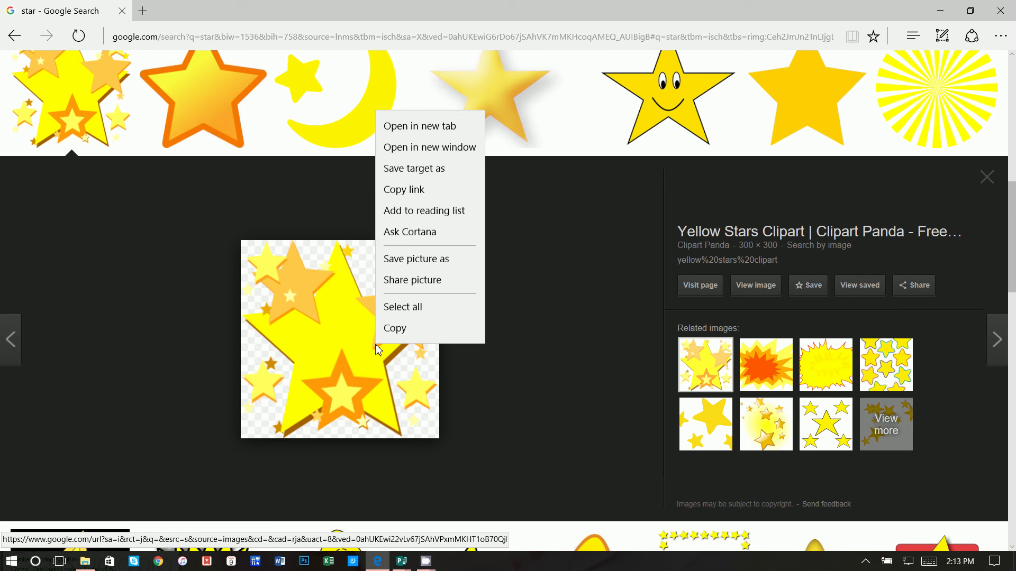
pyautogui.click(422, 259)
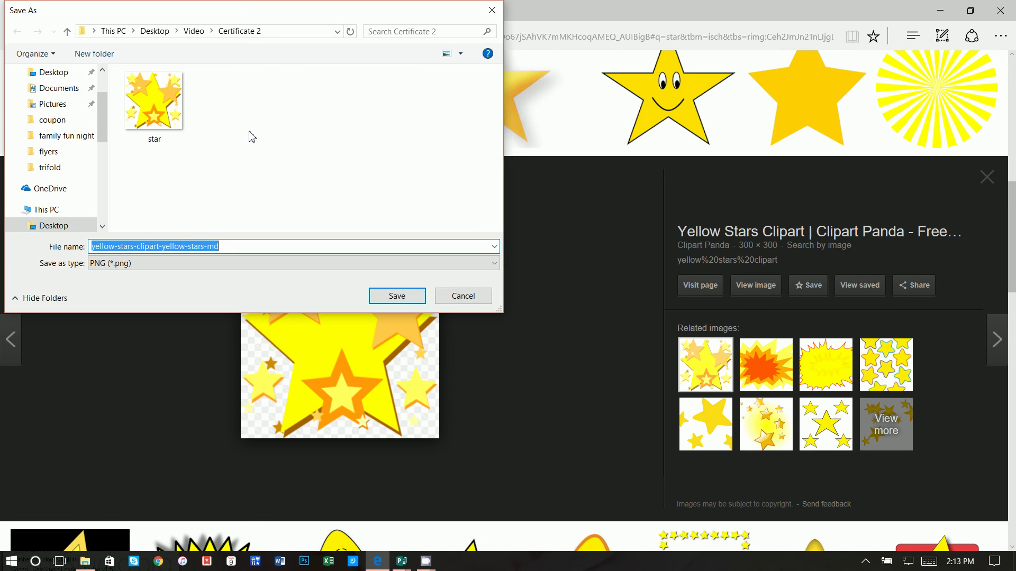
pyautogui.click(425, 301)
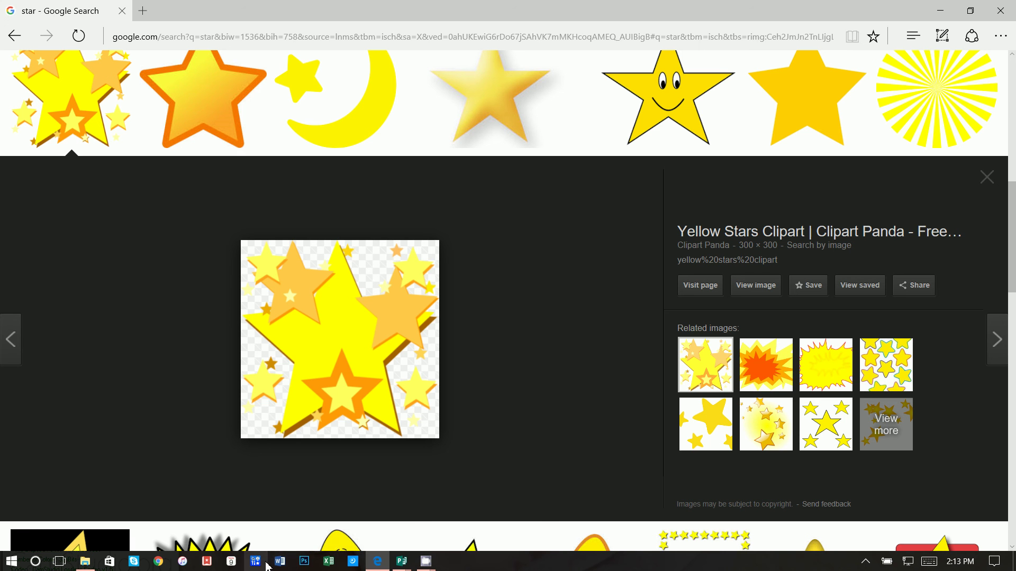
# Return to Publication8 and delete the template's old yellow brush-stroke star
pyautogui.moveTo(401, 561)
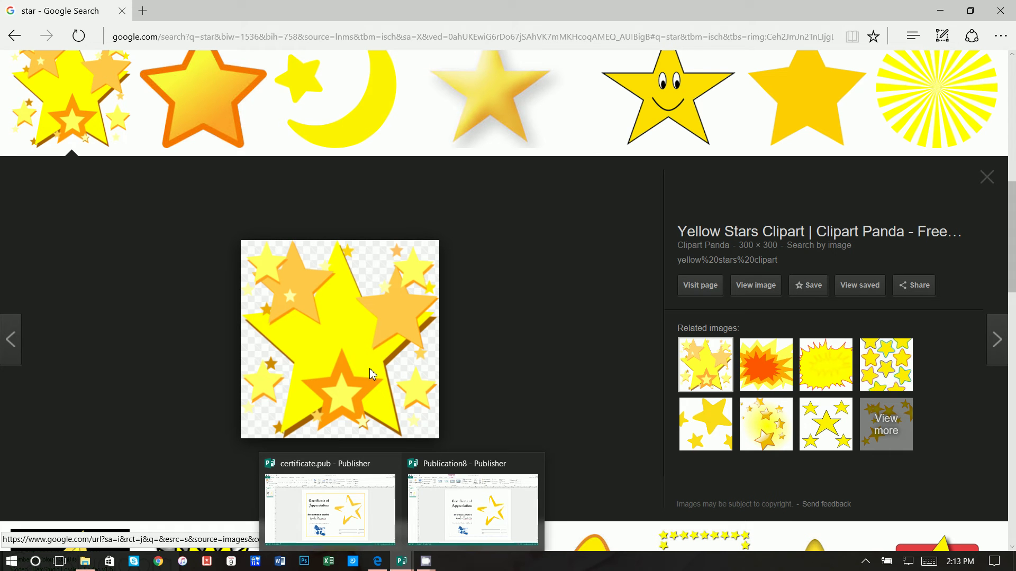
pyautogui.click(444, 512)
pyautogui.click(680, 287)
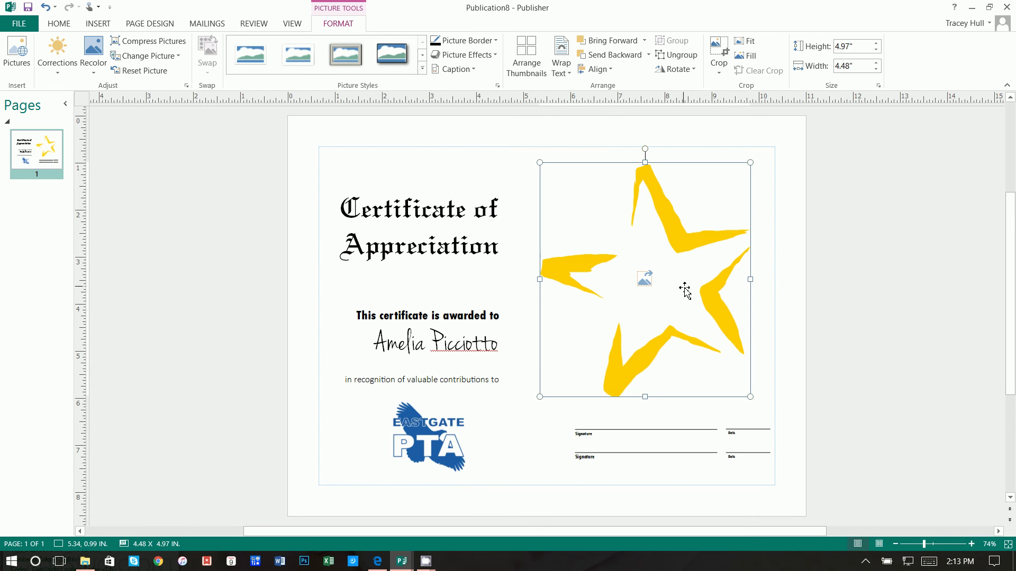
pyautogui.press('Delete')
# Browse to the Desktop's Video > Certificate 2 folder to insert a picture from file
pyautogui.click(98, 24)
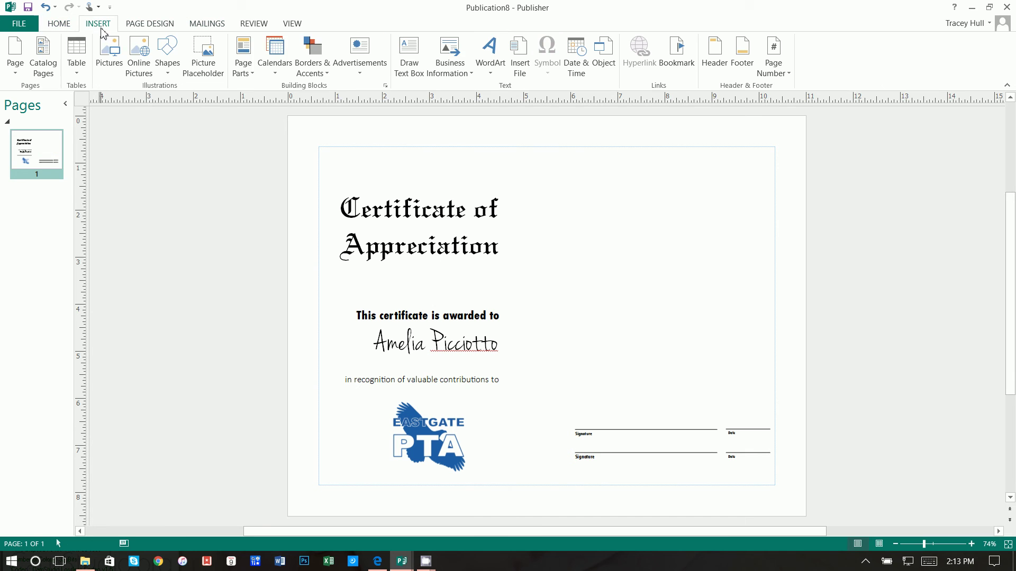
pyautogui.click(108, 53)
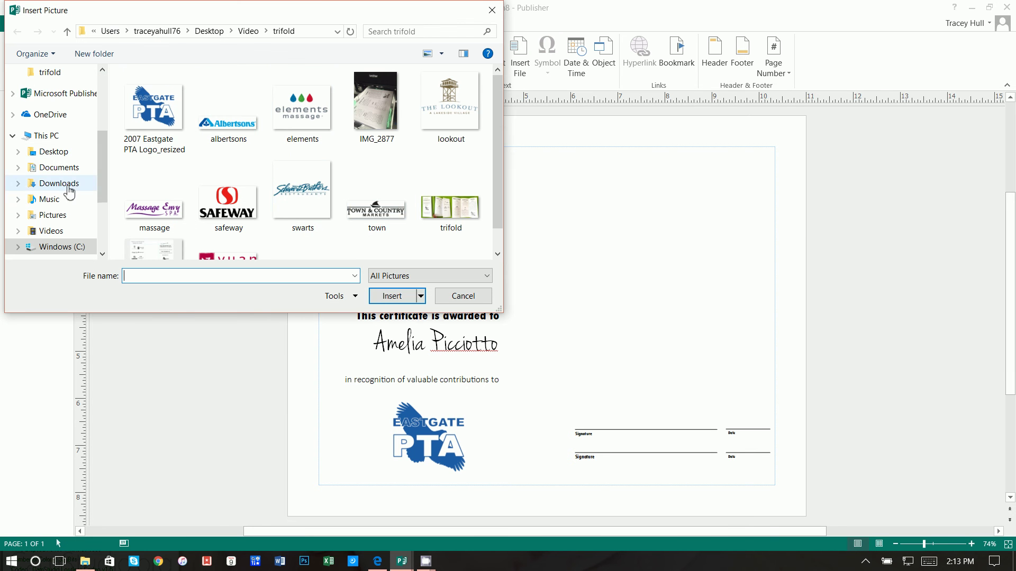
pyautogui.click(47, 230)
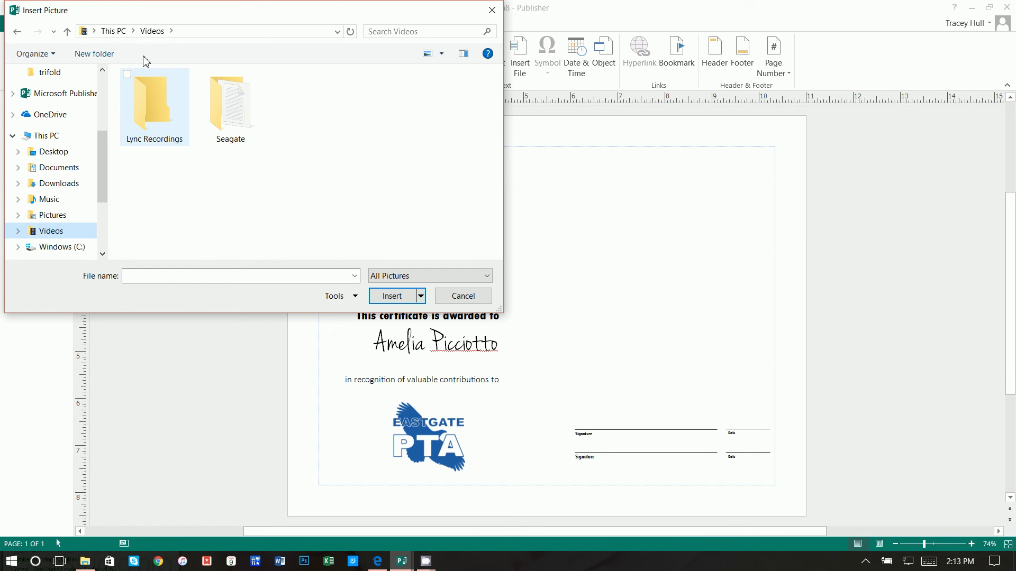
pyautogui.click(114, 31)
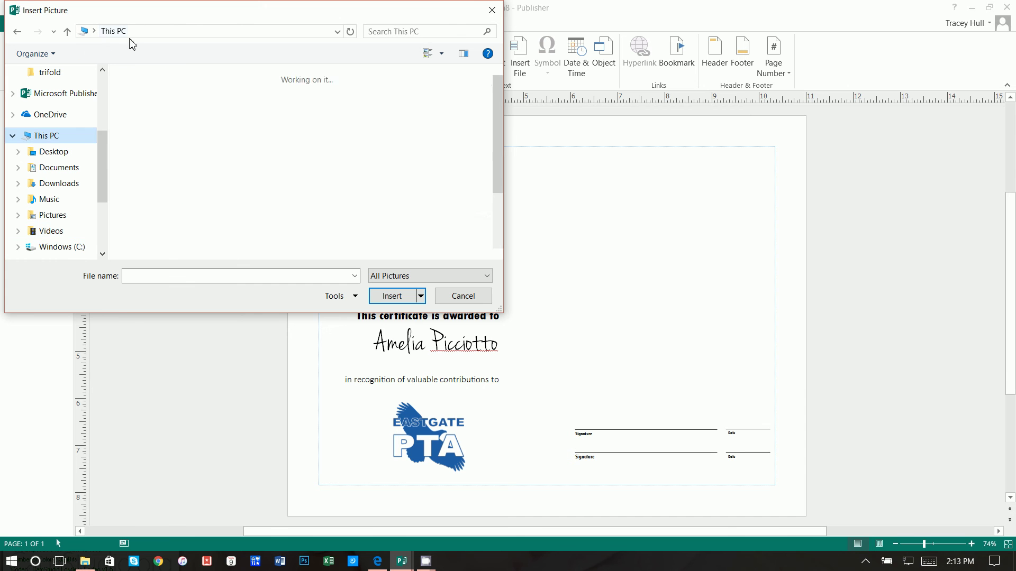
pyautogui.click(61, 152)
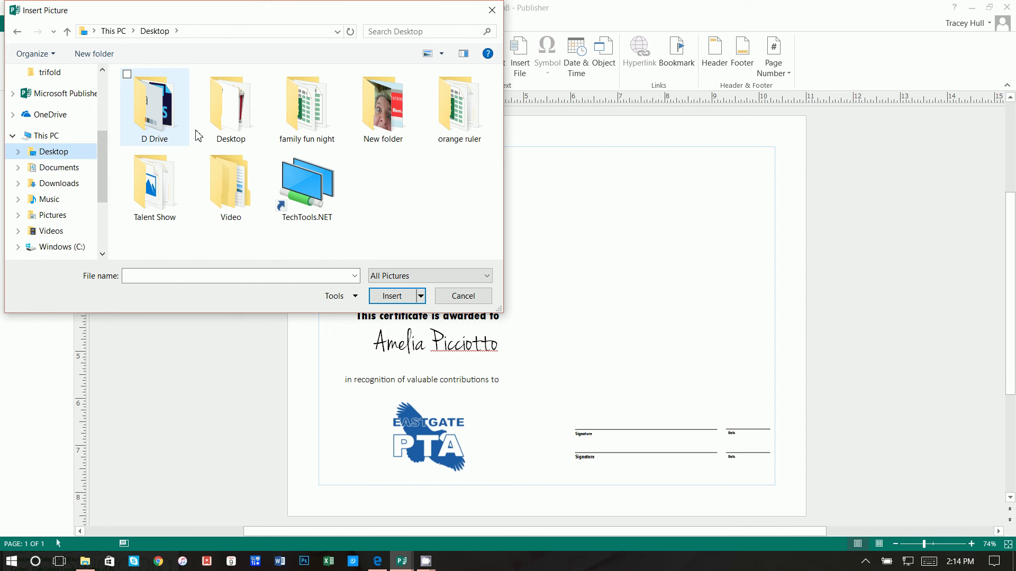
pyautogui.doubleClick(201, 198)
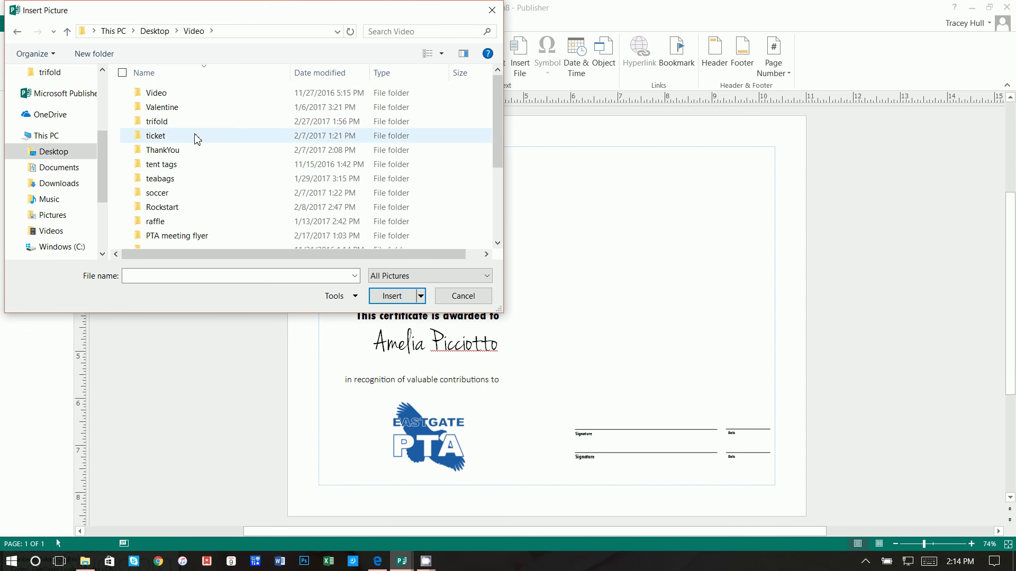
pyautogui.scroll(-3, 200, 186)
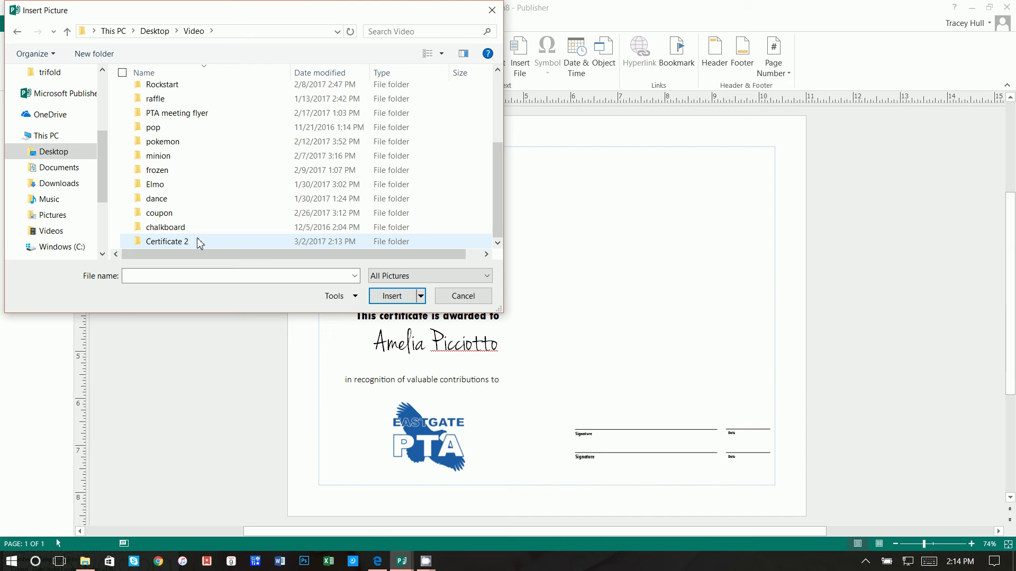
pyautogui.doubleClick(200, 242)
# Place the yellow stars image, size it 4.23 in square on the right, then delete it
pyautogui.click(217, 106)
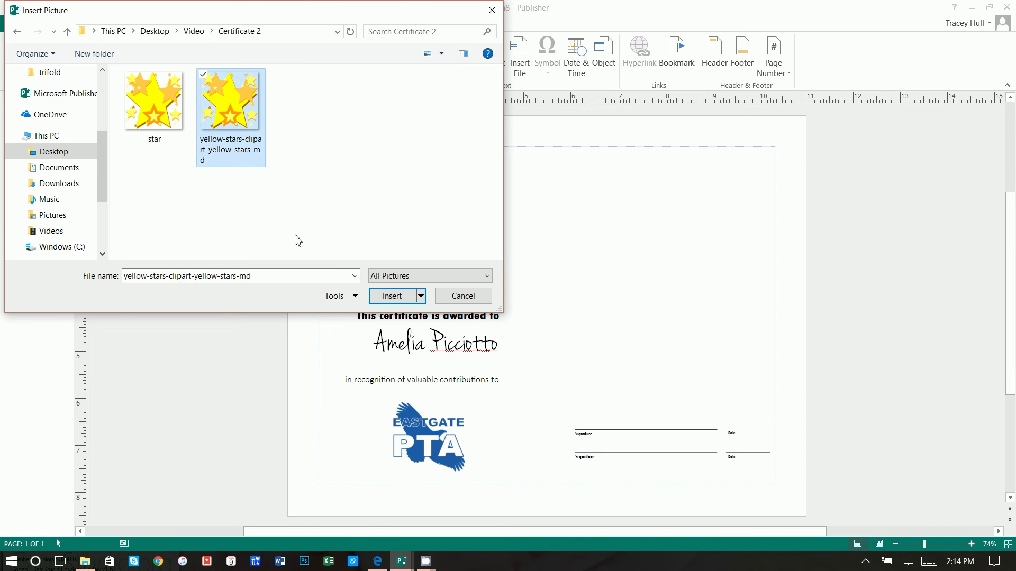
pyautogui.click(388, 296)
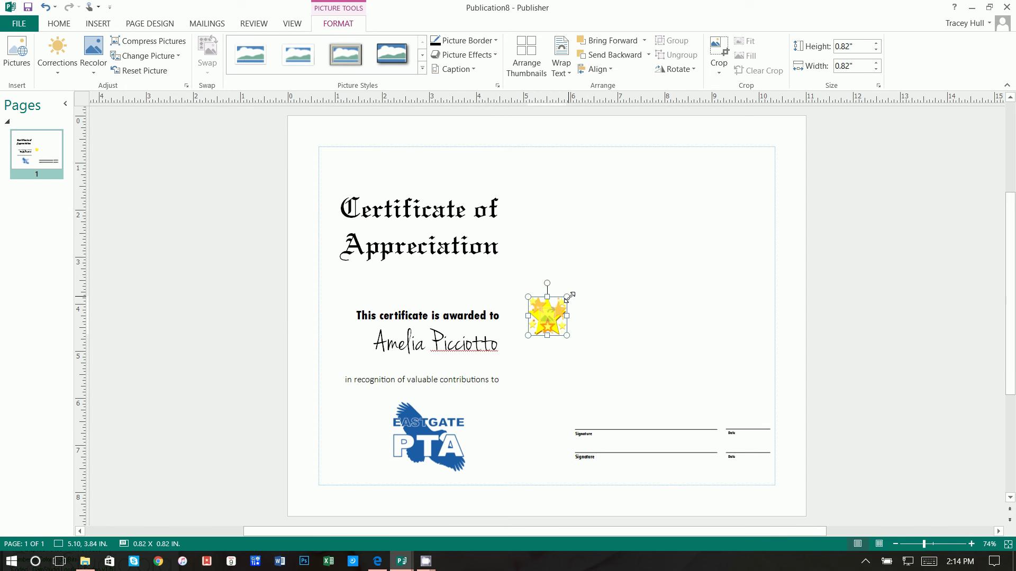
pyautogui.moveTo(570, 297); pyautogui.dragTo(729, 185)
pyautogui.moveTo(683, 236); pyautogui.dragTo(699, 262)
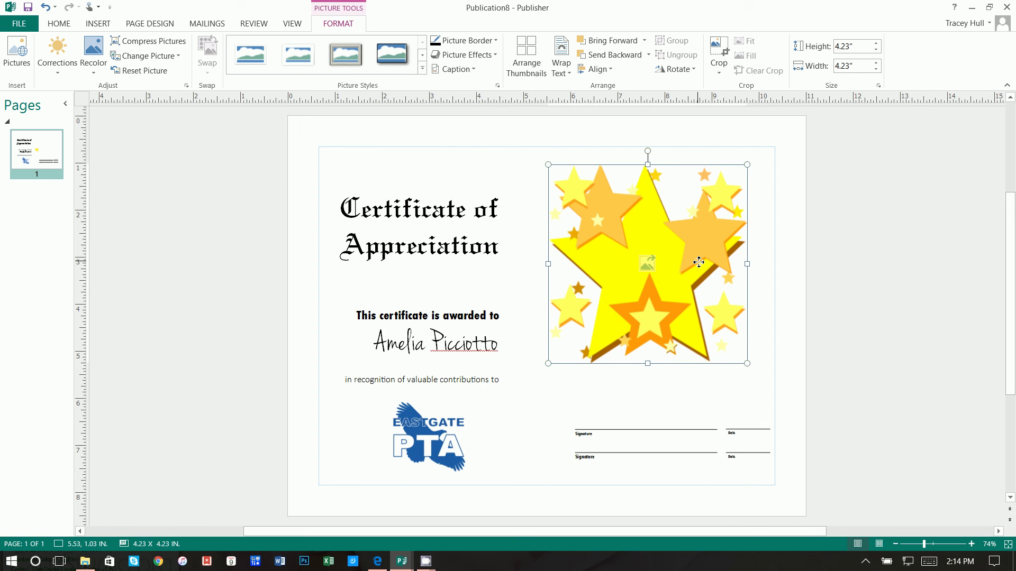
pyautogui.press('Delete')
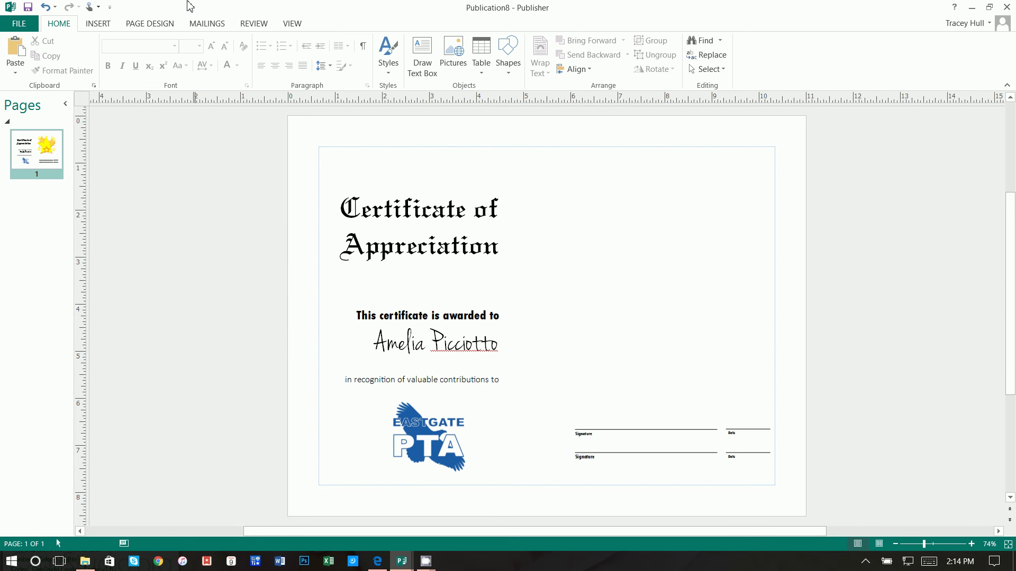
# Undo back to the original brush-stroke yellow star and deselect it
pyautogui.click(45, 7)
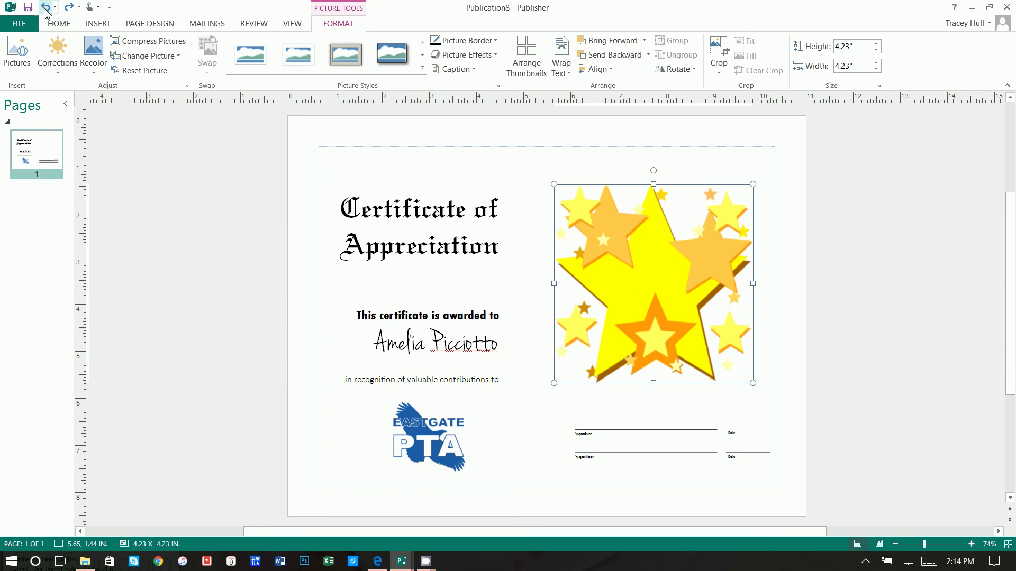
pyautogui.click(46, 7)
pyautogui.click(46, 7)
pyautogui.click(46, 7)
pyautogui.click(46, 7)
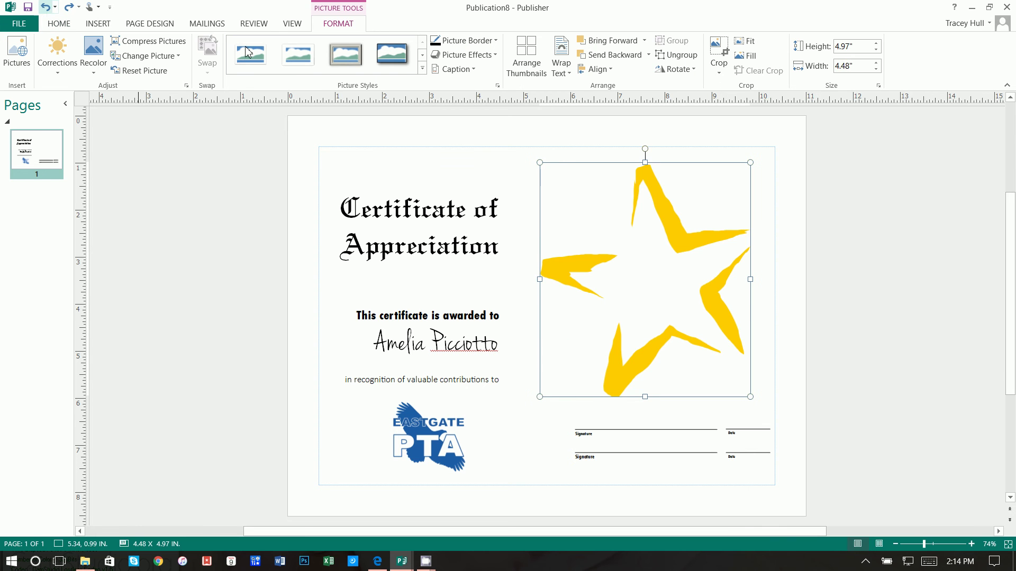
pyautogui.click(808, 306)
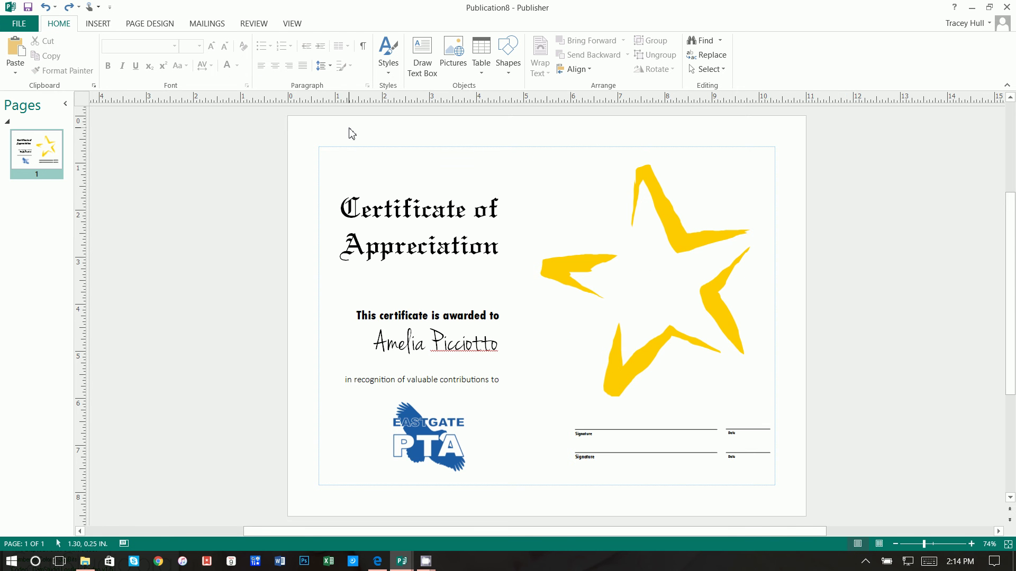
# Try a gold frame and a picture placeholder from Insert, removing both
pyautogui.click(94, 24)
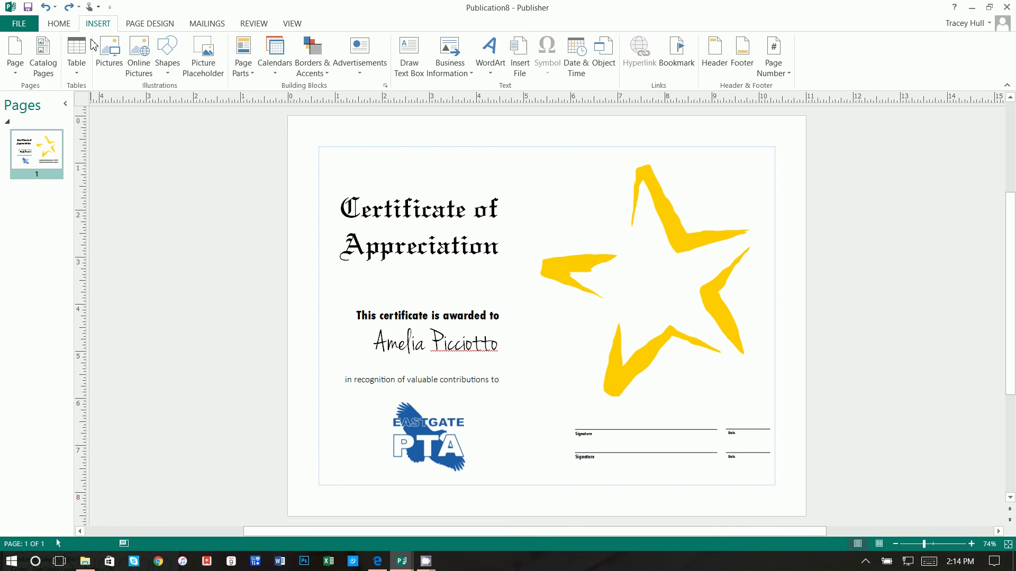
pyautogui.click(309, 60)
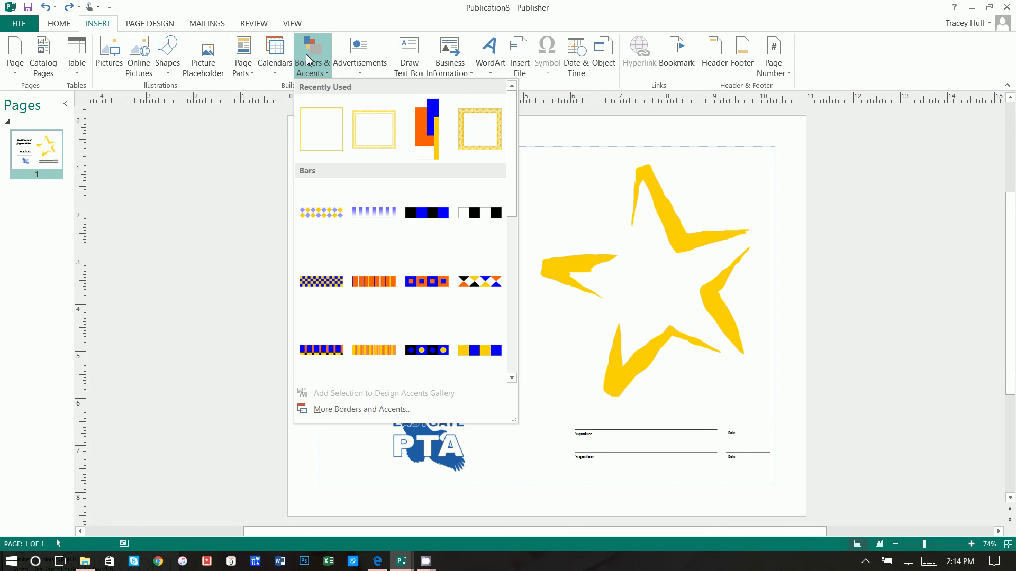
pyautogui.scroll(-6, 354, 230)
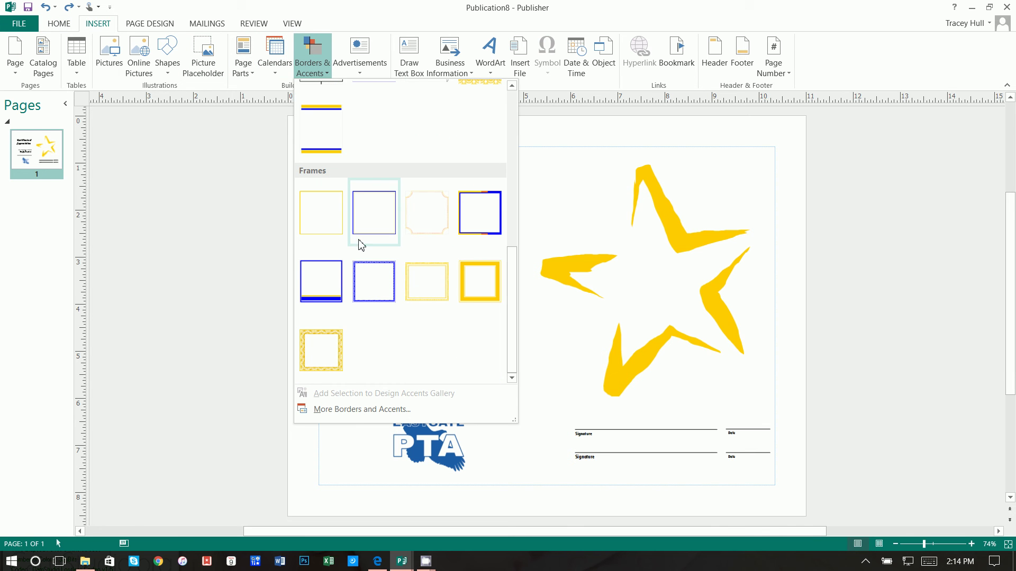
pyautogui.click(475, 290)
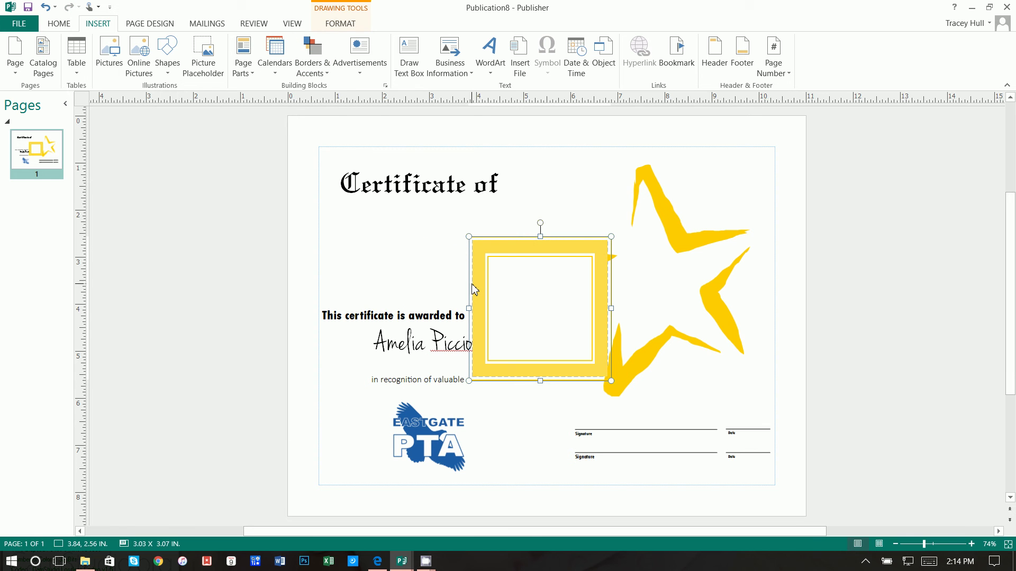
pyautogui.hotkey('ctrl', 'z')
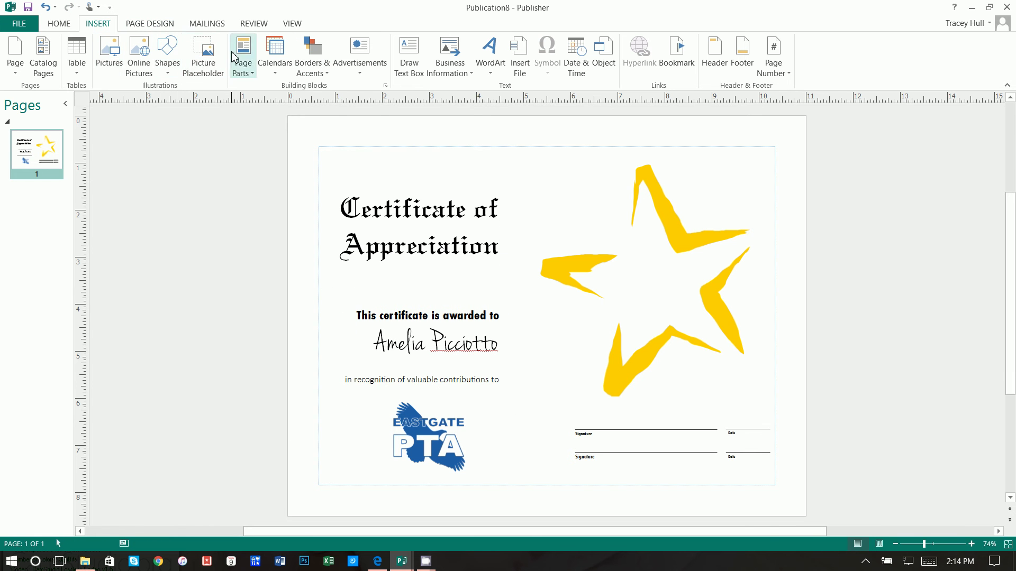
pyautogui.click(214, 62)
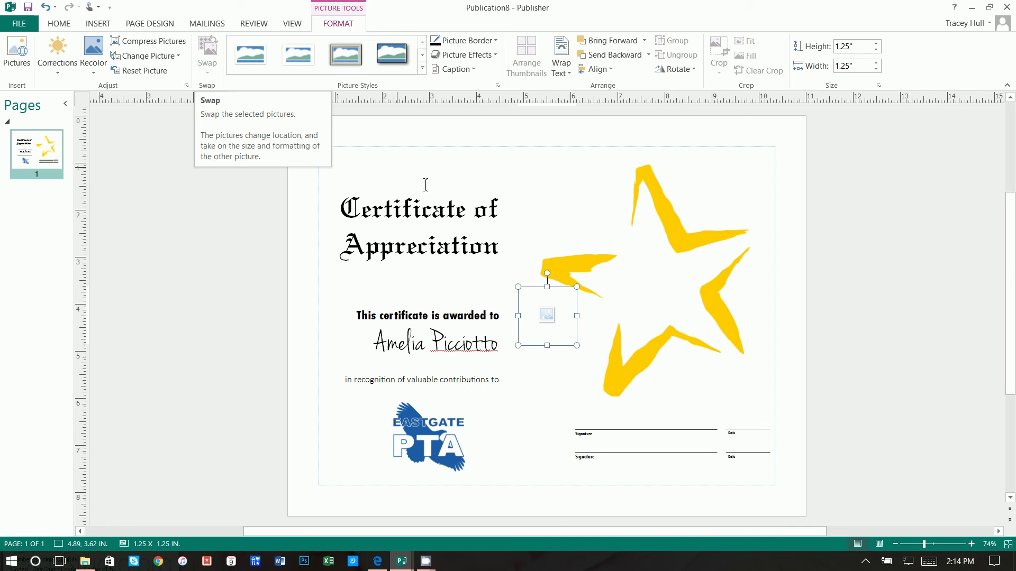
pyautogui.press('Delete')
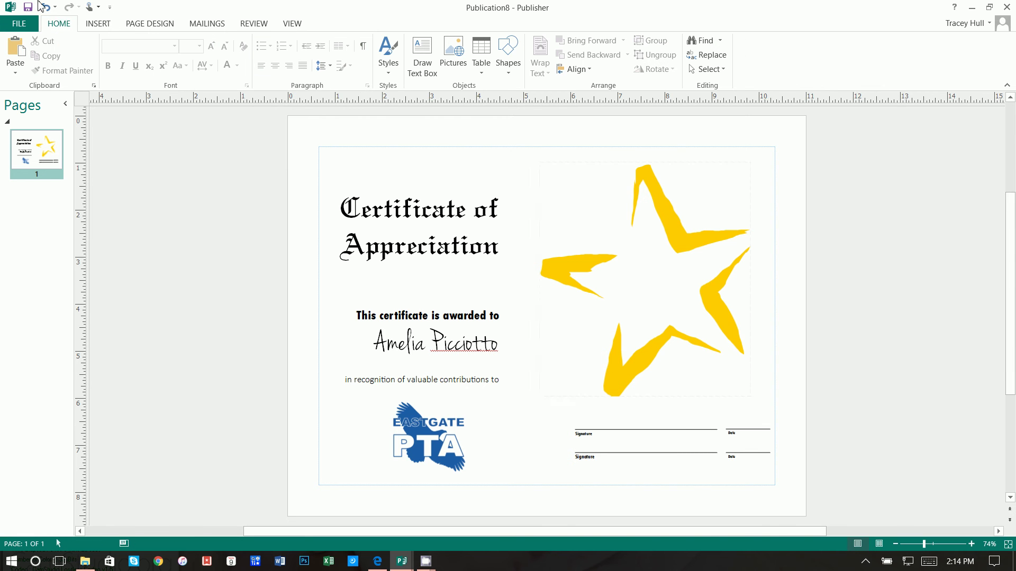
# Insert the thin yellow border and stretch it to the margins, 9.67 x 7.18 in
pyautogui.click(98, 23)
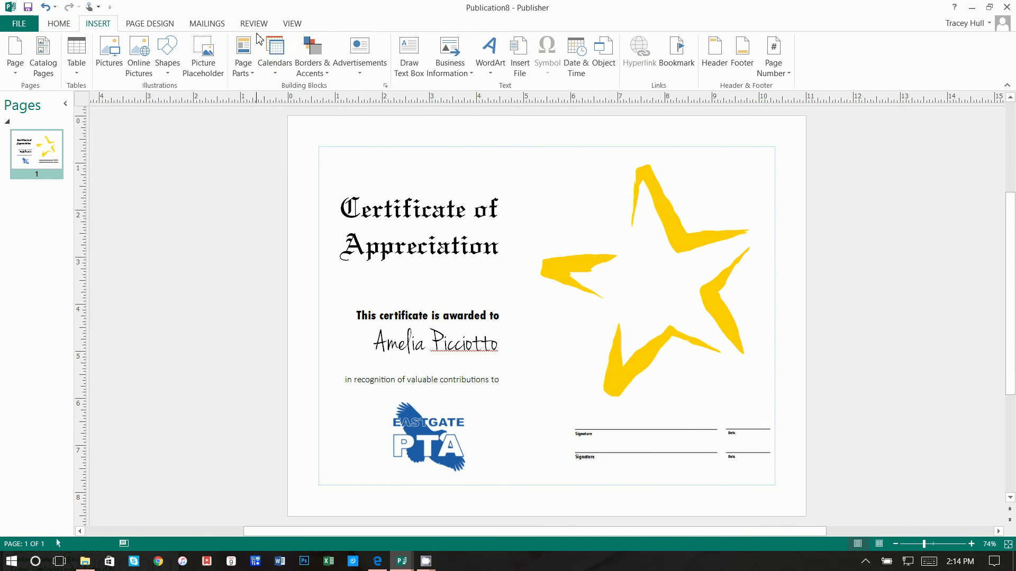
pyautogui.click(313, 68)
pyautogui.click(374, 140)
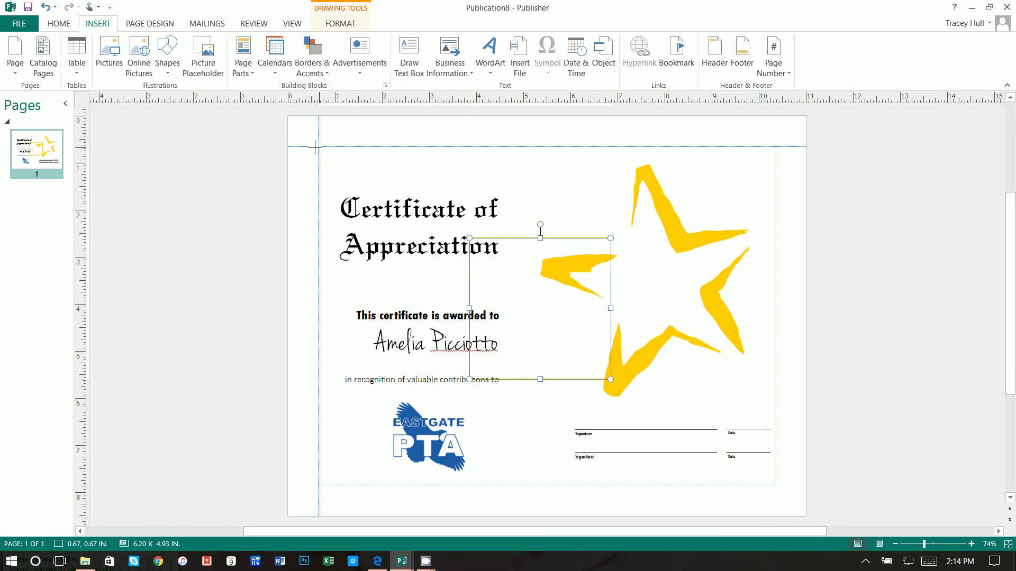
pyautogui.moveTo(315, 147); pyautogui.dragTo(316, 147)
pyautogui.moveTo(612, 380); pyautogui.dragTo(752, 454)
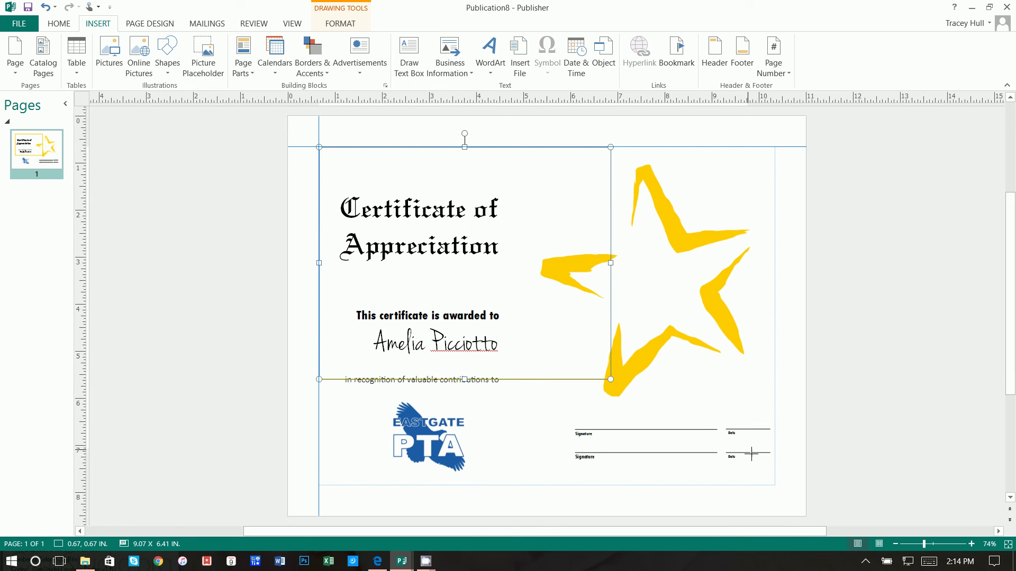
pyautogui.moveTo(776, 486); pyautogui.dragTo(776, 487)
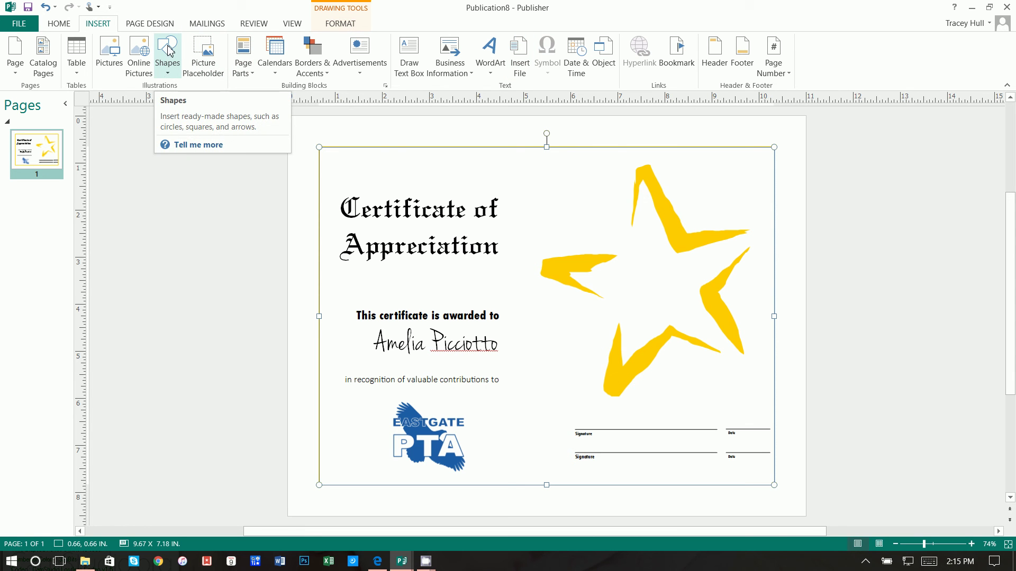
# Set the border's outline weight to 3 pt
pyautogui.click(343, 25)
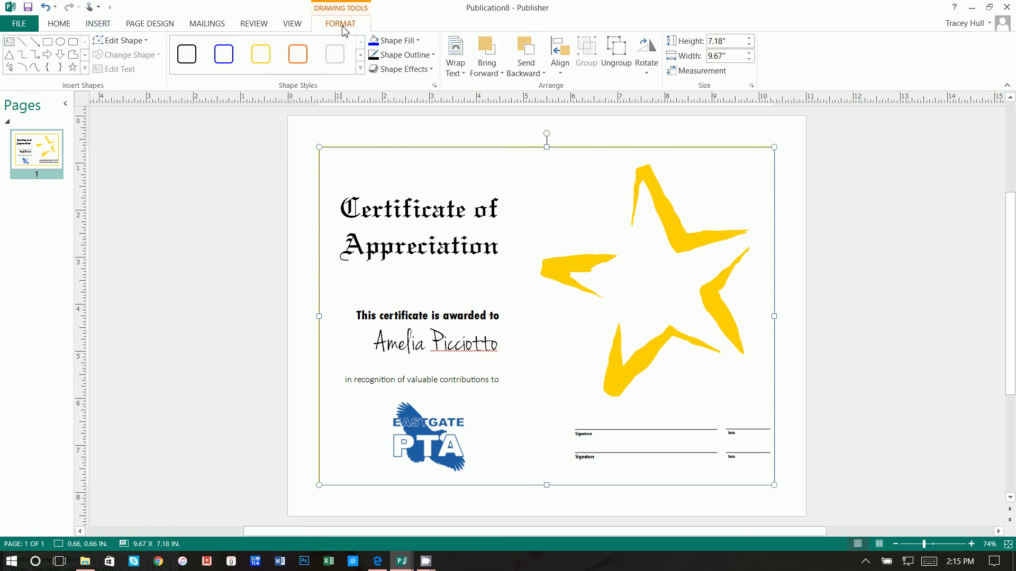
pyautogui.click(402, 56)
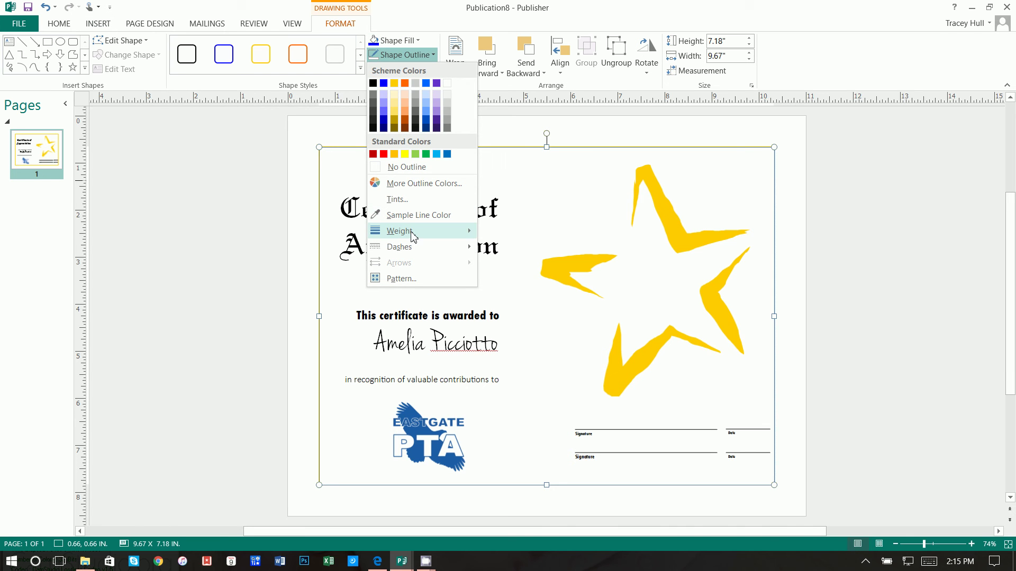
pyautogui.moveTo(413, 232)
pyautogui.click(500, 312)
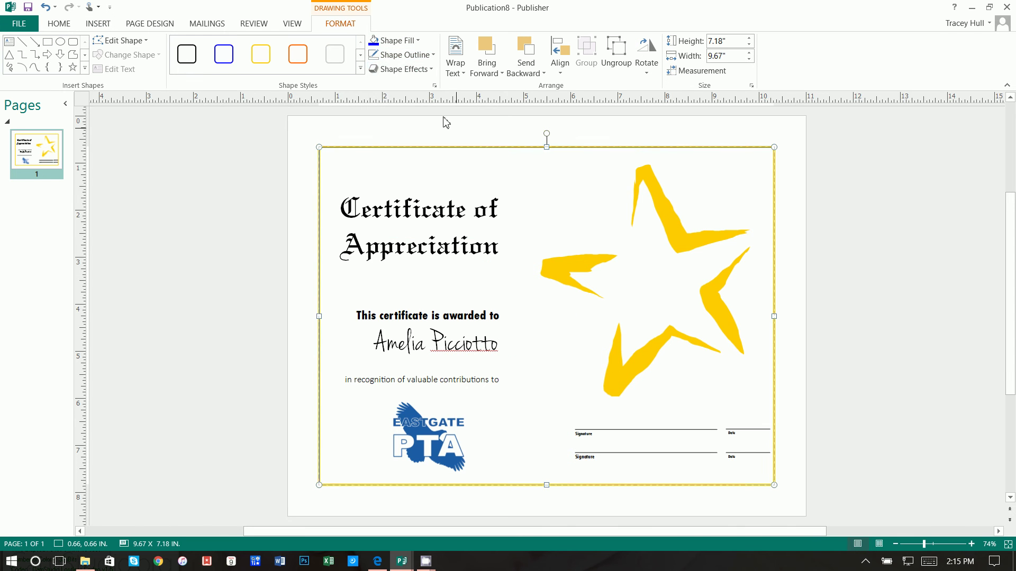
# Change the border's compound type to the 4½ pt double line
pyautogui.click(405, 55)
pyautogui.moveTo(417, 231)
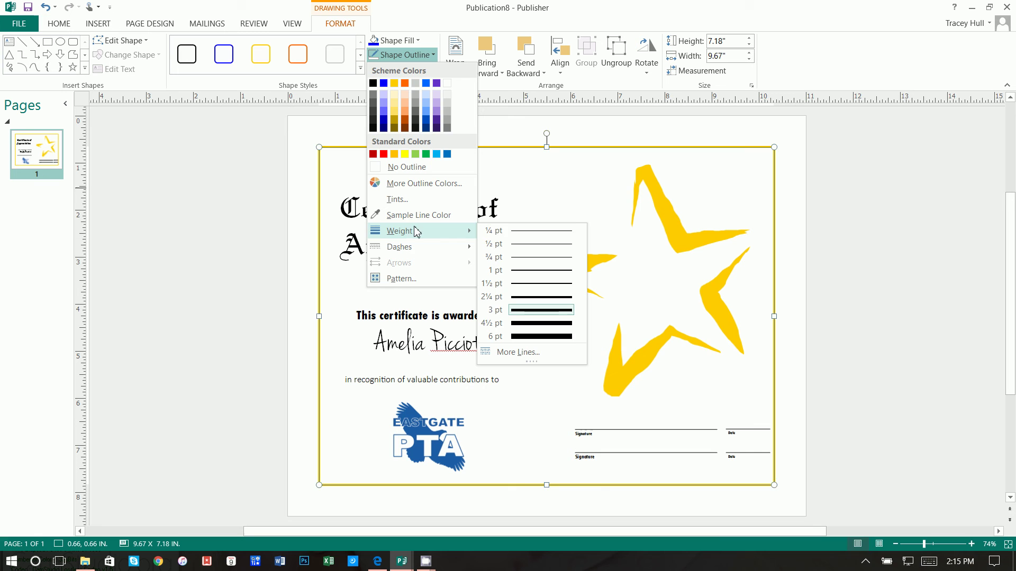
pyautogui.click(519, 353)
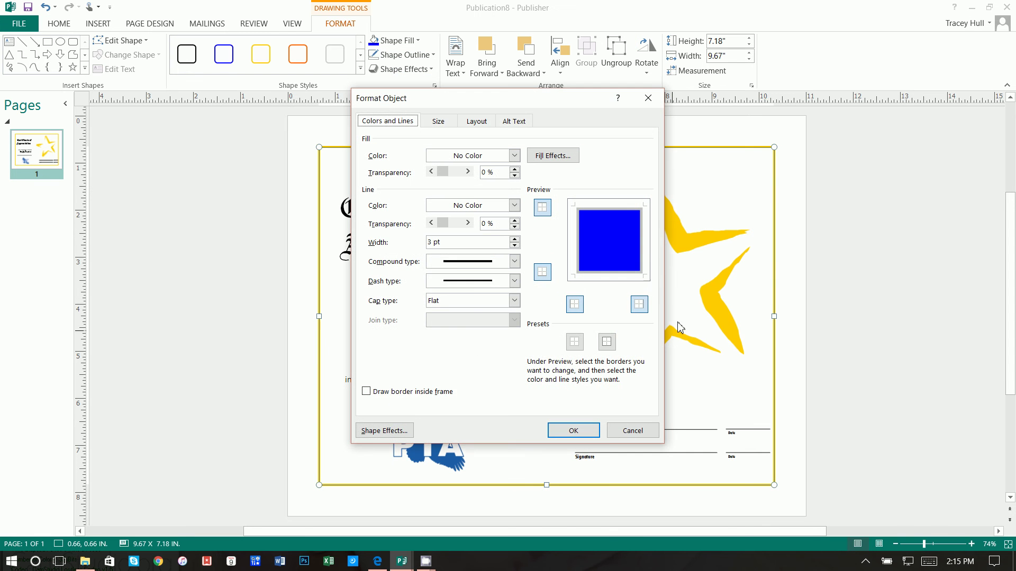
pyautogui.click(515, 262)
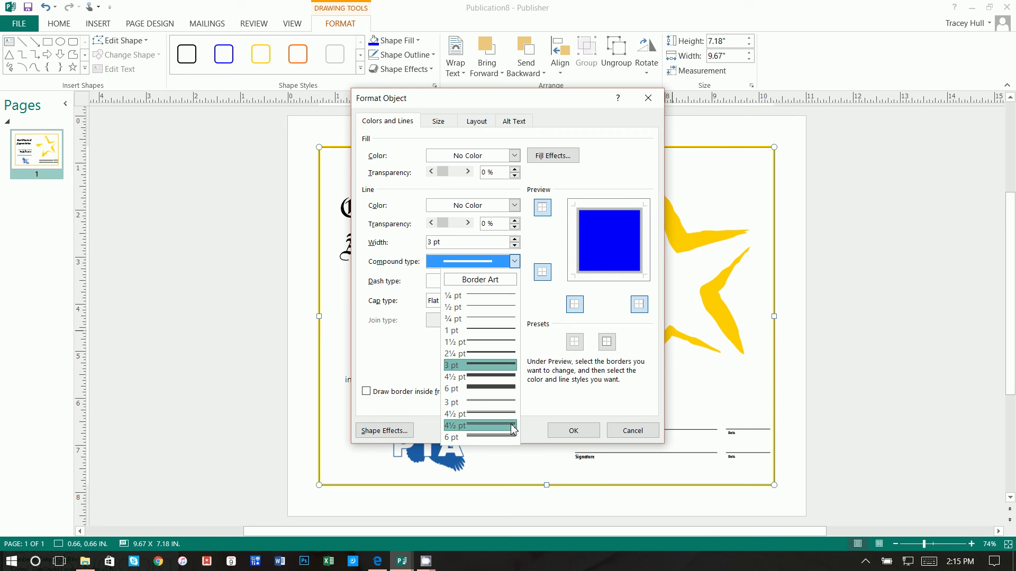
pyautogui.click(512, 426)
pyautogui.click(574, 430)
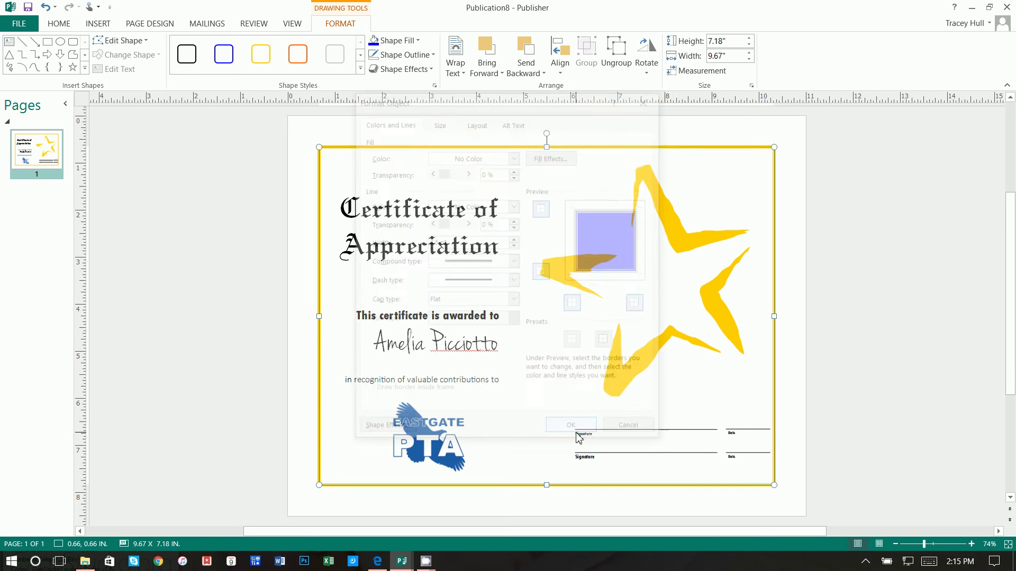
pyautogui.click(821, 226)
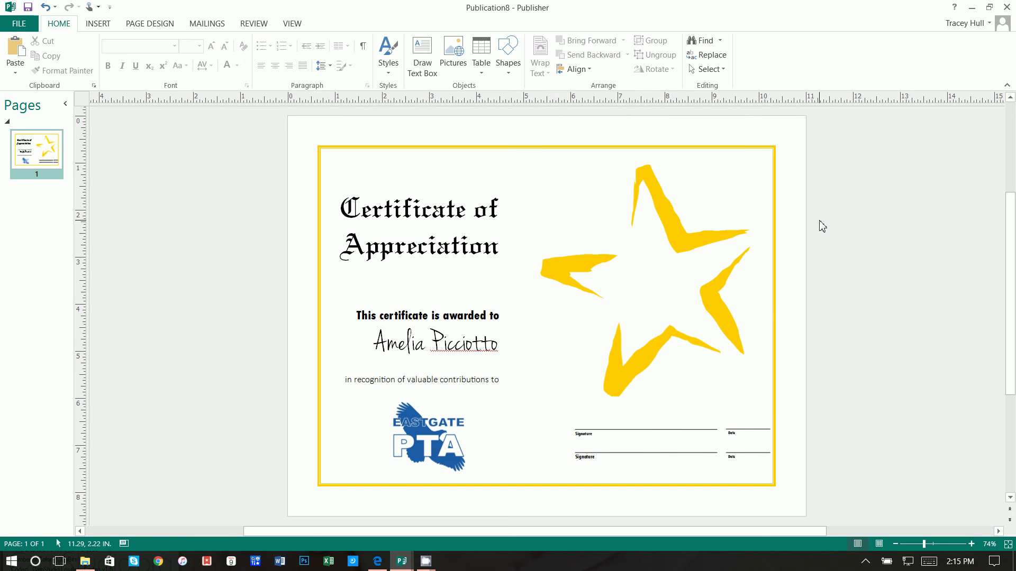
# Colour the border outline with the logo's blue using Sample Line Color
pyautogui.click(761, 148)
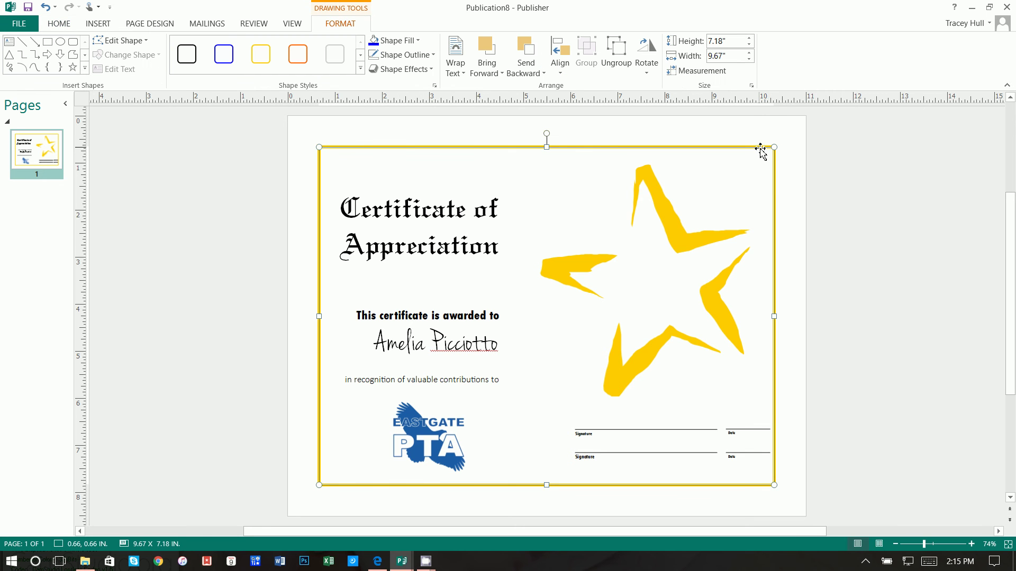
pyautogui.click(402, 57)
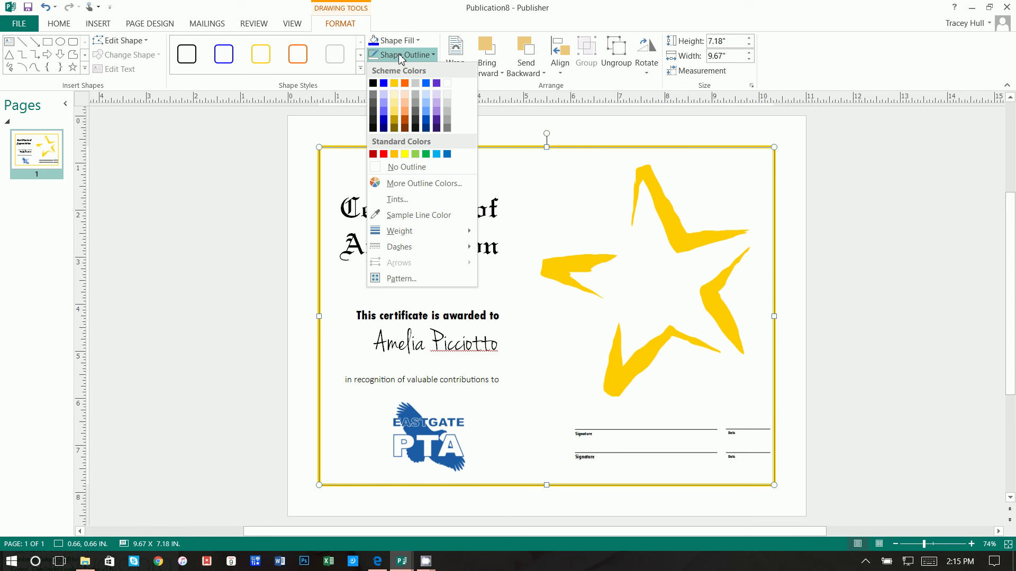
pyautogui.click(423, 215)
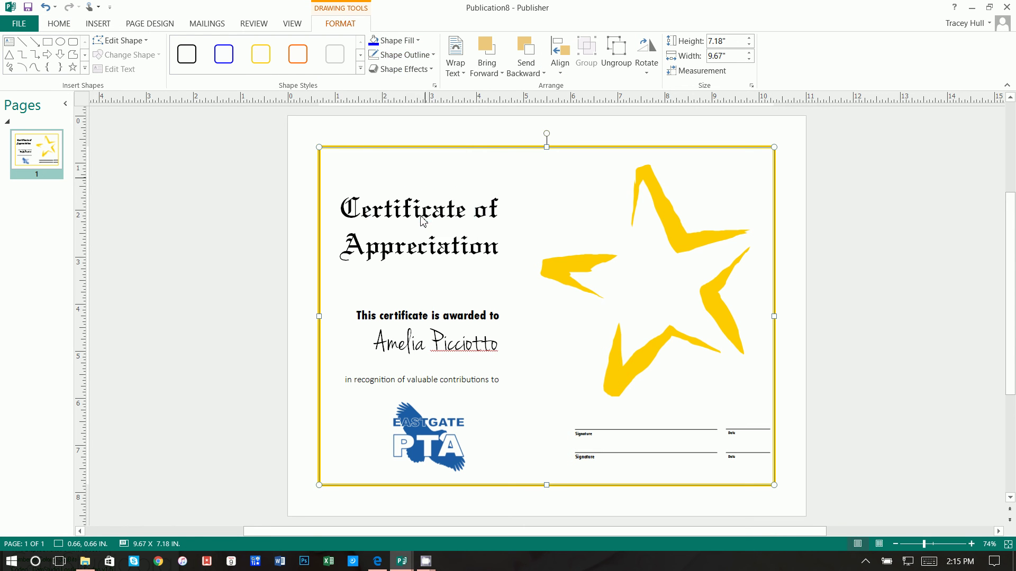
pyautogui.click(421, 413)
pyautogui.click(865, 284)
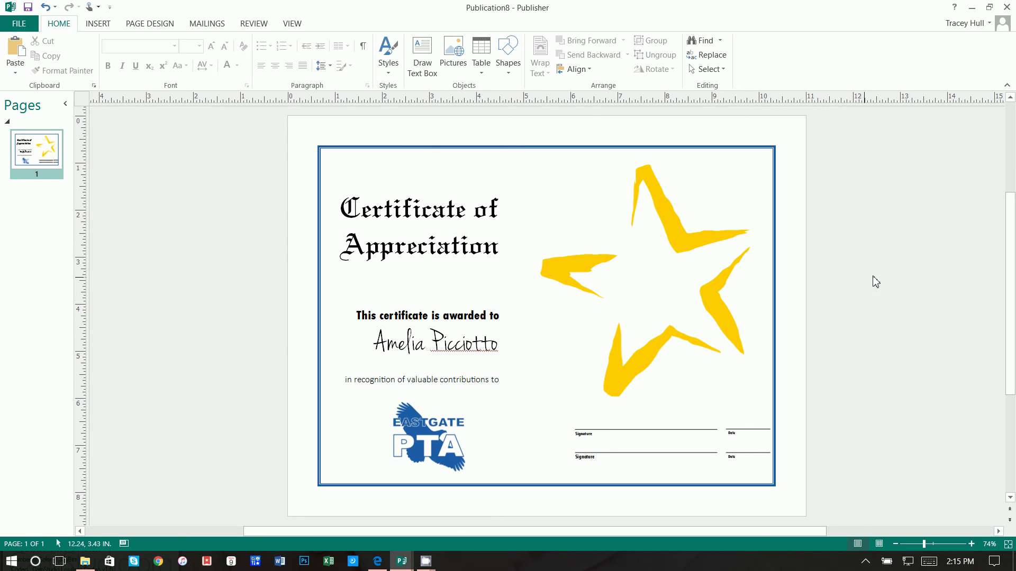
# Recolour the border outline by sampling the star's yellow instead
pyautogui.click(586, 150)
pyautogui.click(340, 24)
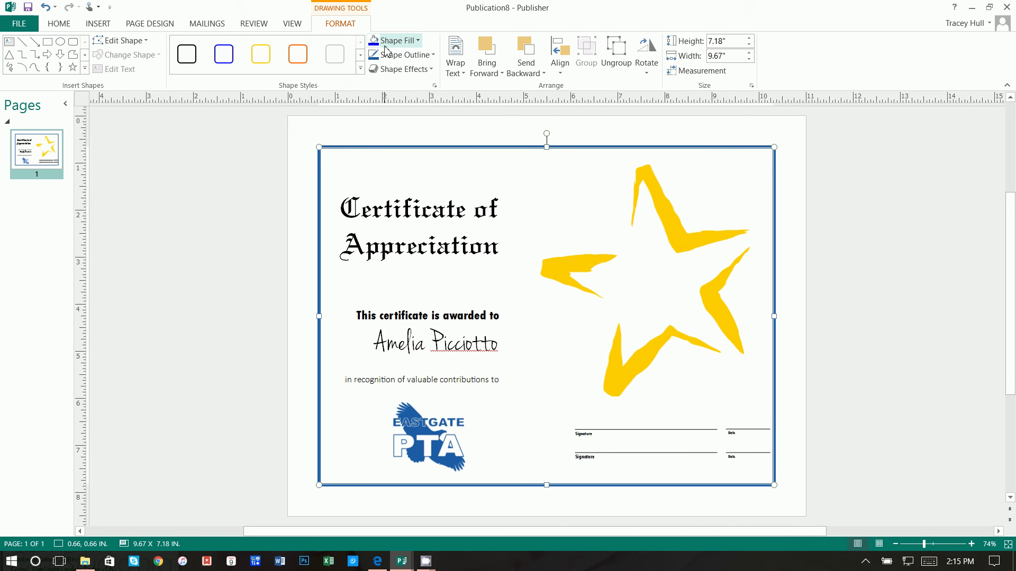
pyautogui.click(394, 55)
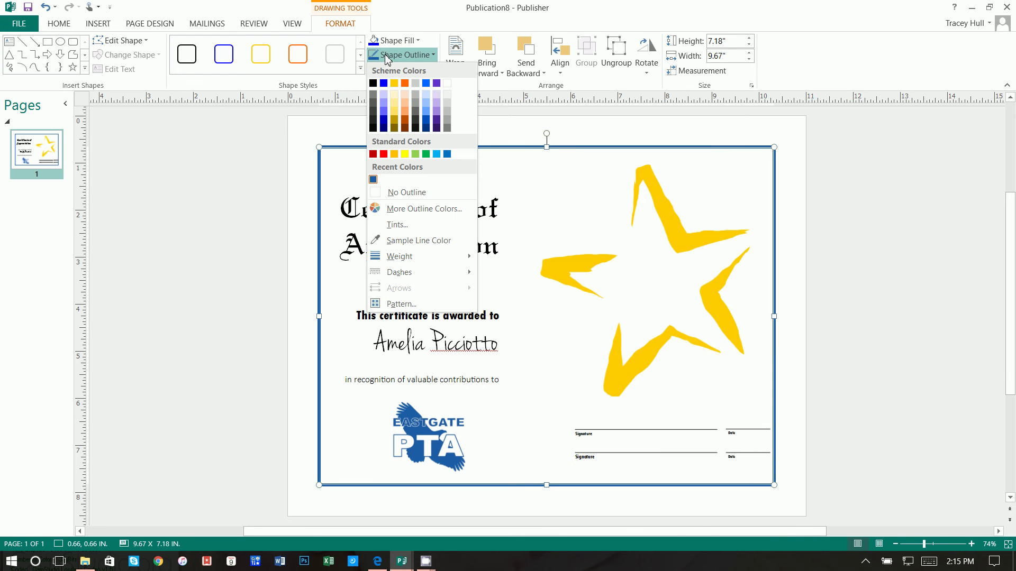
pyautogui.click(397, 240)
pyautogui.click(596, 258)
pyautogui.click(874, 210)
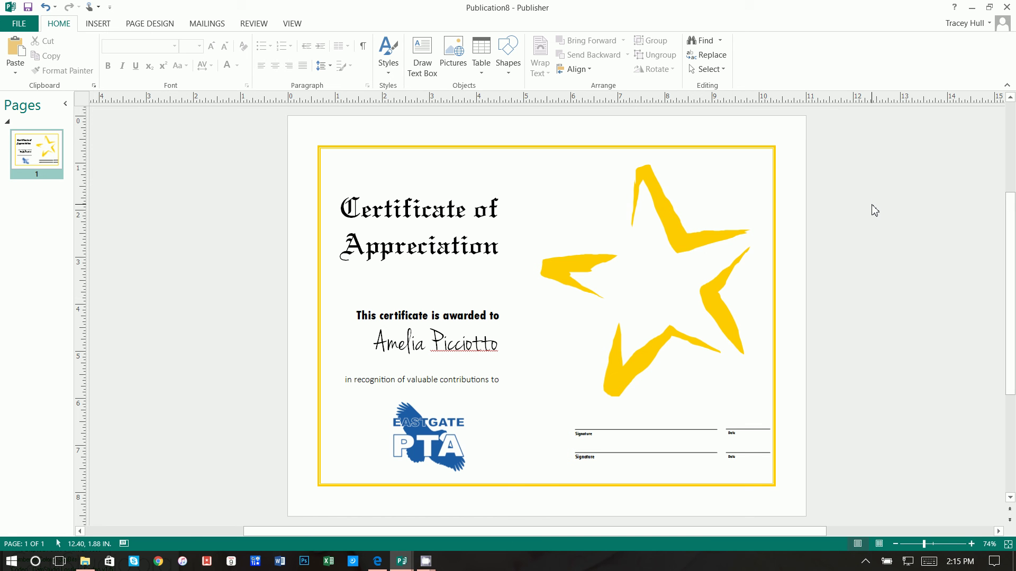
# Bring the CamStudio recorder window in front of the finished certificate from the taskbar
pyautogui.click(426, 561)
pyautogui.click(379, 524)
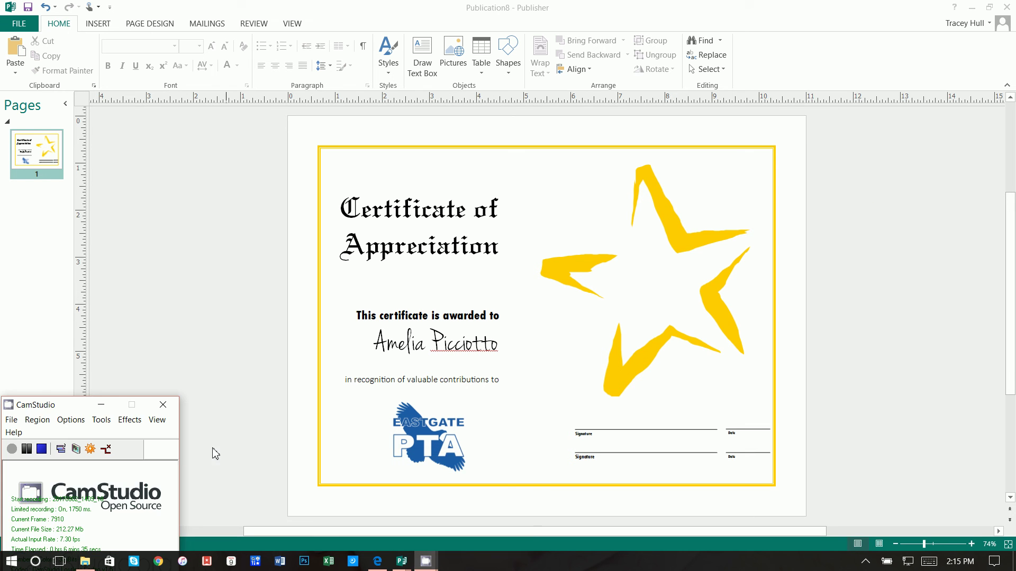